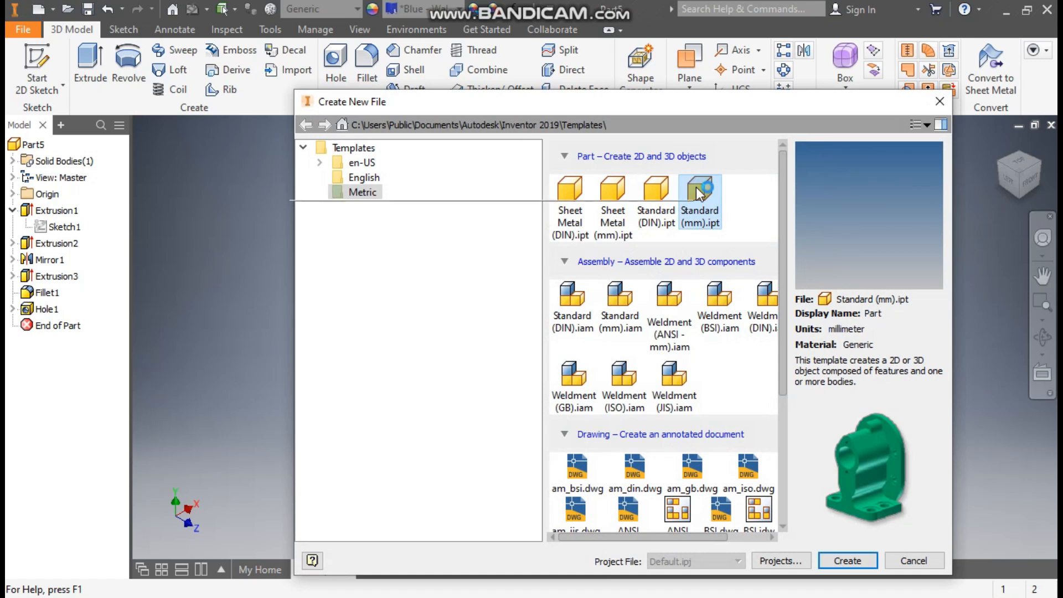
- Create a part from the metric Standard (mm).ipt template and start a 2D sketch on the XY plane
{"action": "left_click", "coordinate": [838, 561]}
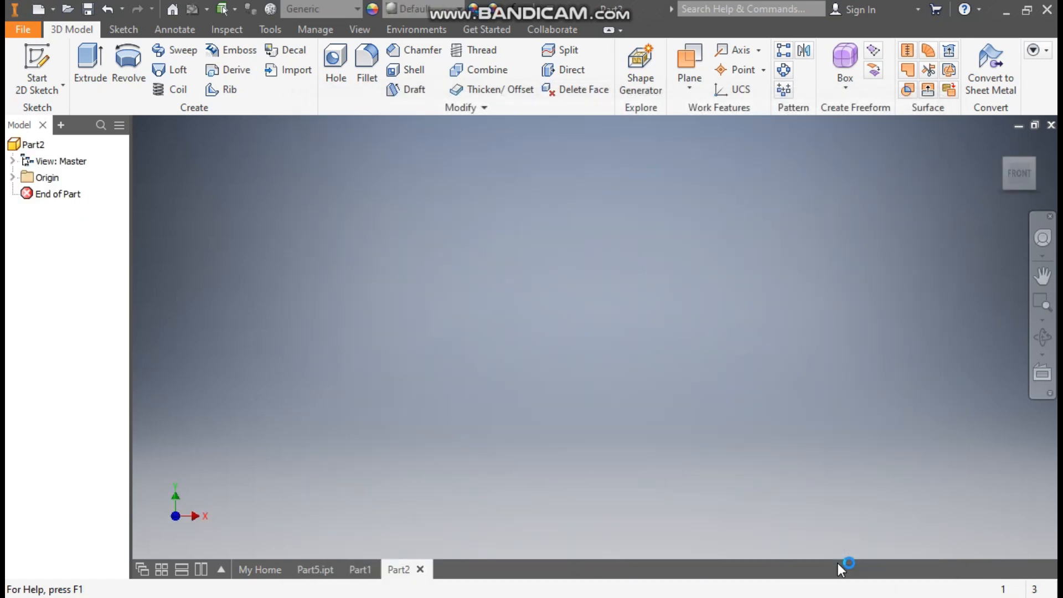
{"action": "left_click", "coordinate": [35, 54]}
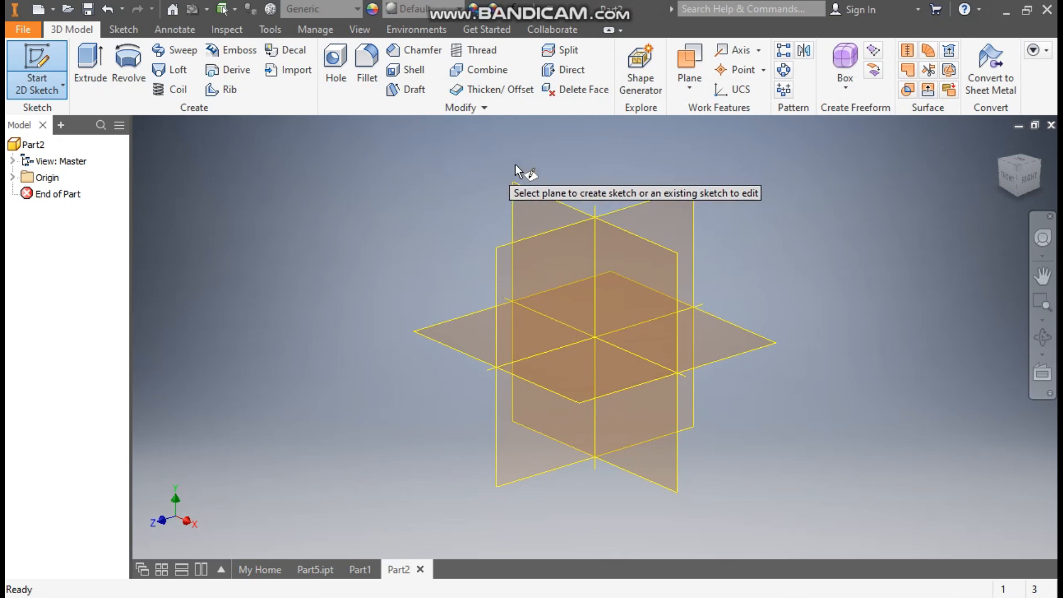
{"action": "left_click", "coordinate": [547, 202]}
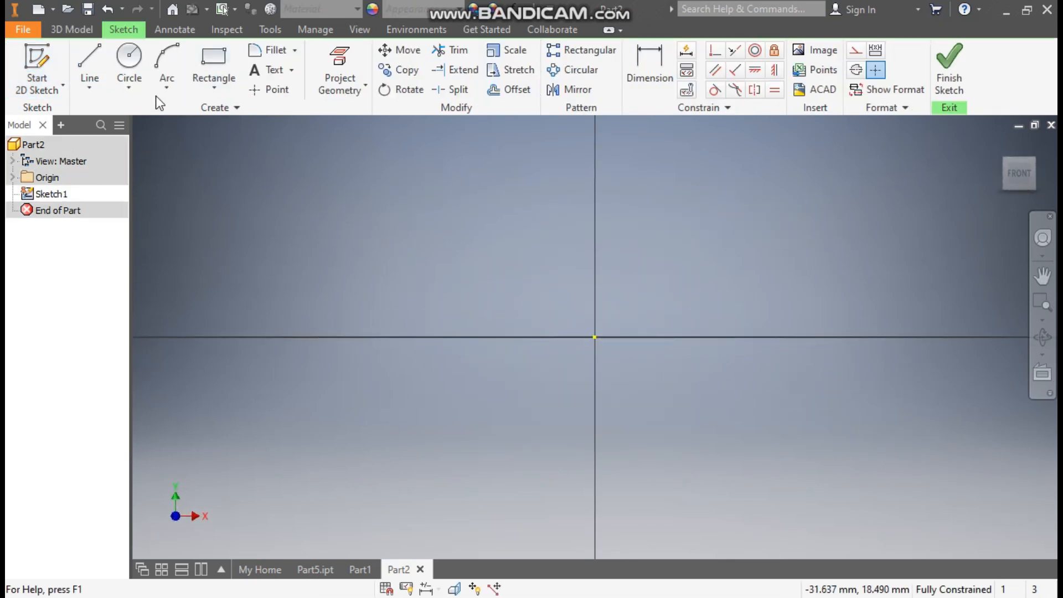
- Sketch a two-point rectangle about 35 mm high on the positive X side of the origin
{"action": "left_click", "coordinate": [212, 79]}
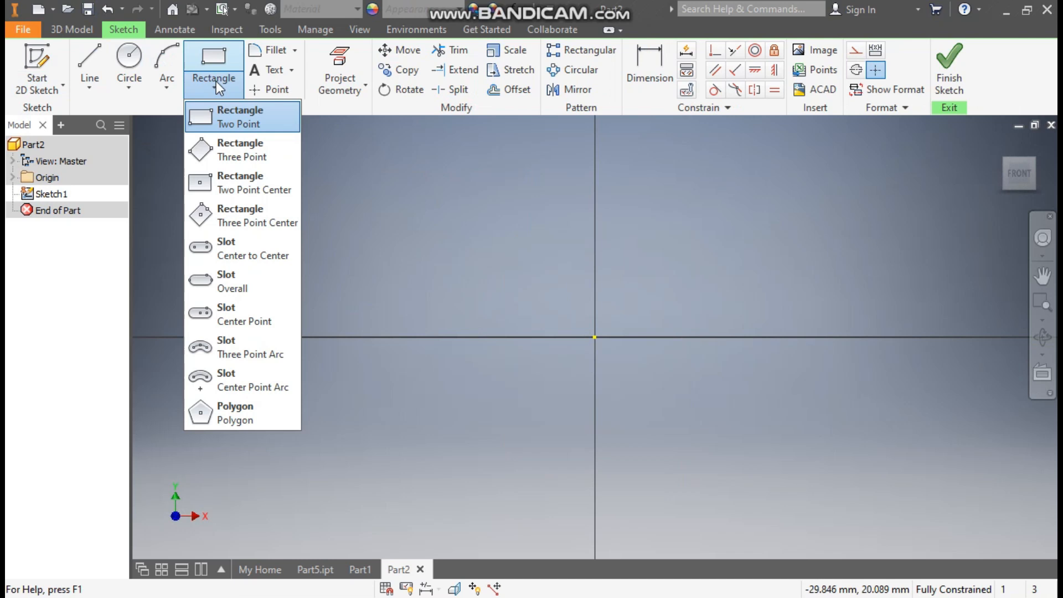
{"action": "left_click", "coordinate": [237, 119]}
{"action": "middle_click_drag", "start_coordinate": [783, 252], "coordinate": [526, 301]}
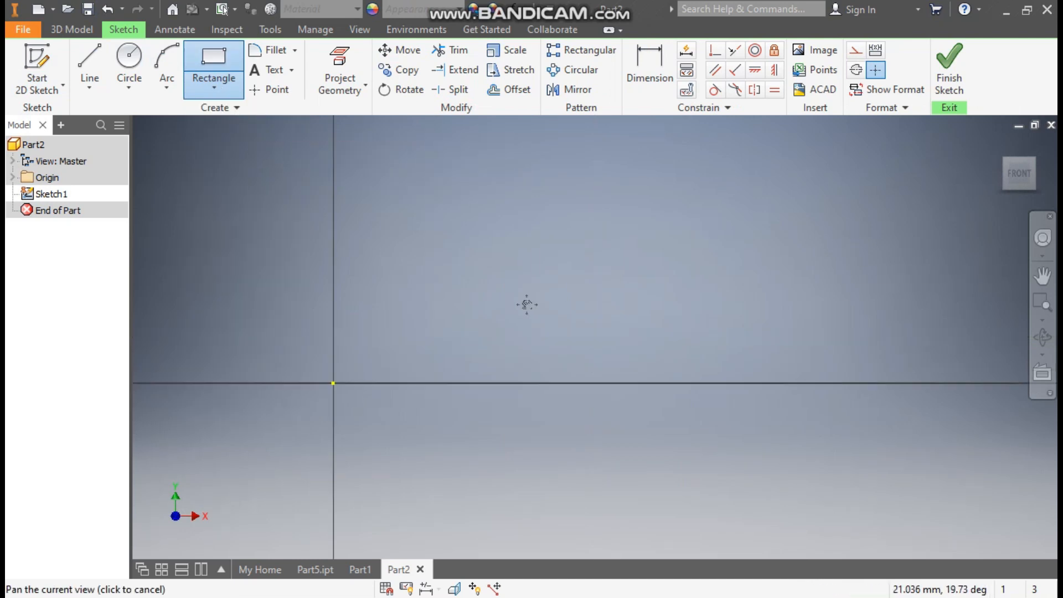
{"action": "left_click", "coordinate": [728, 179]}
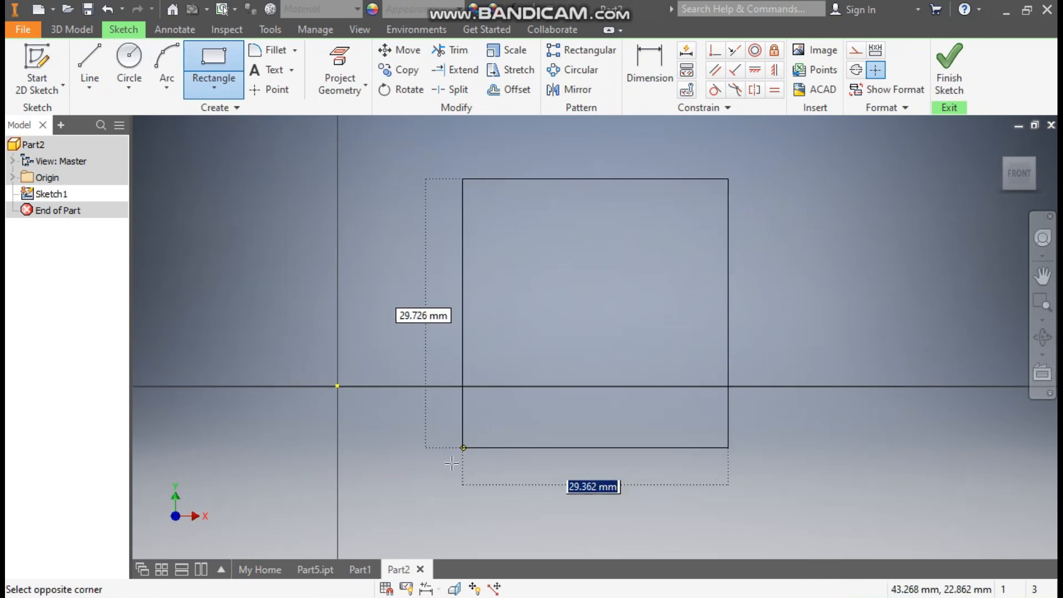
{"action": "left_click", "coordinate": [399, 493]}
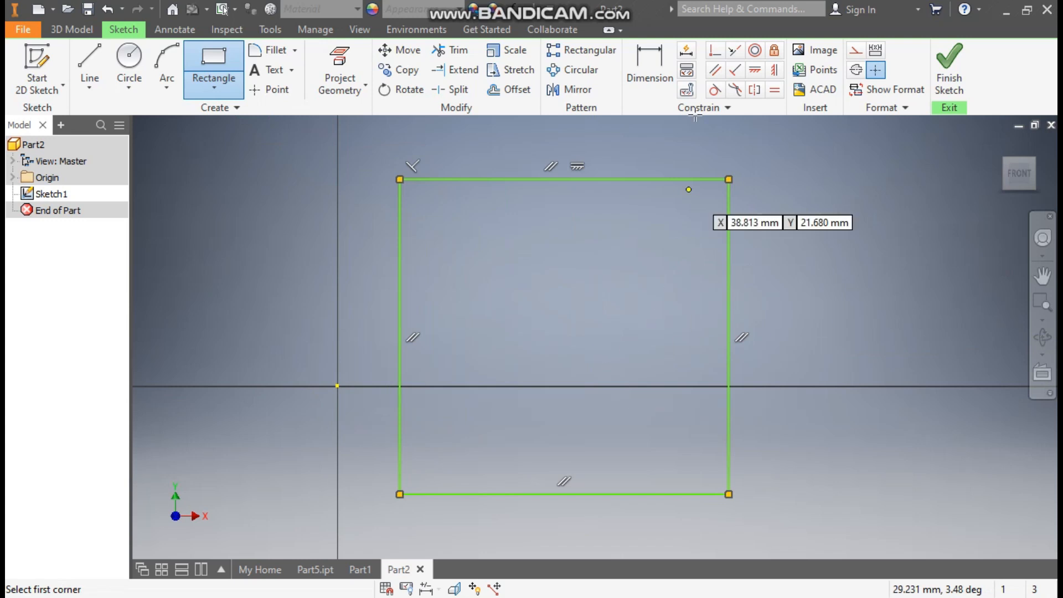
- Constrain the midpoint of the rectangle's left side horizontally level with the origin and make the two points coincident
{"action": "left_click", "coordinate": [755, 73]}
{"action": "left_click", "coordinate": [337, 387]}
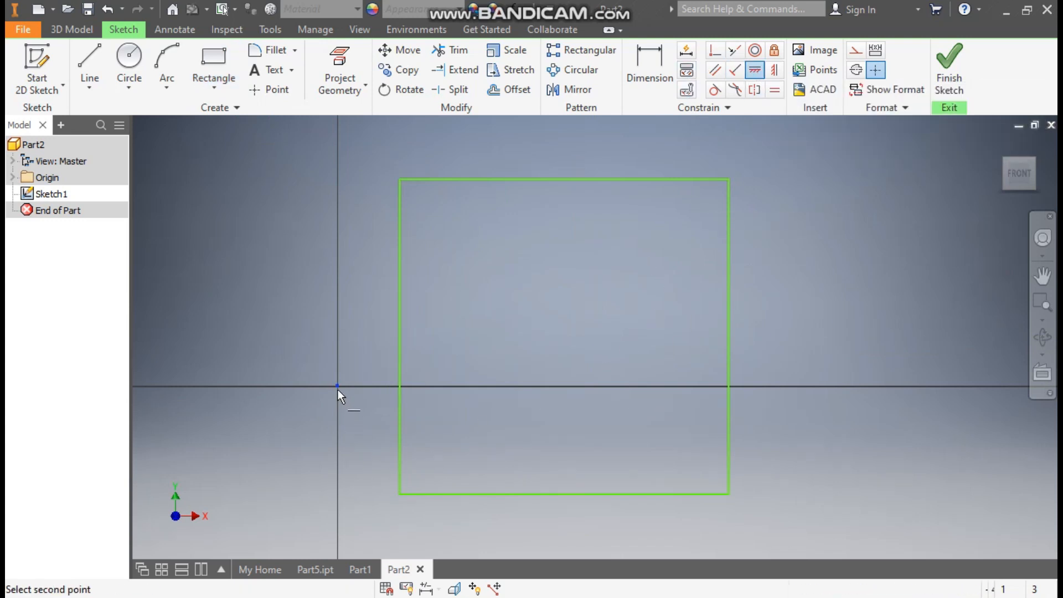
{"action": "left_click", "coordinate": [400, 337]}
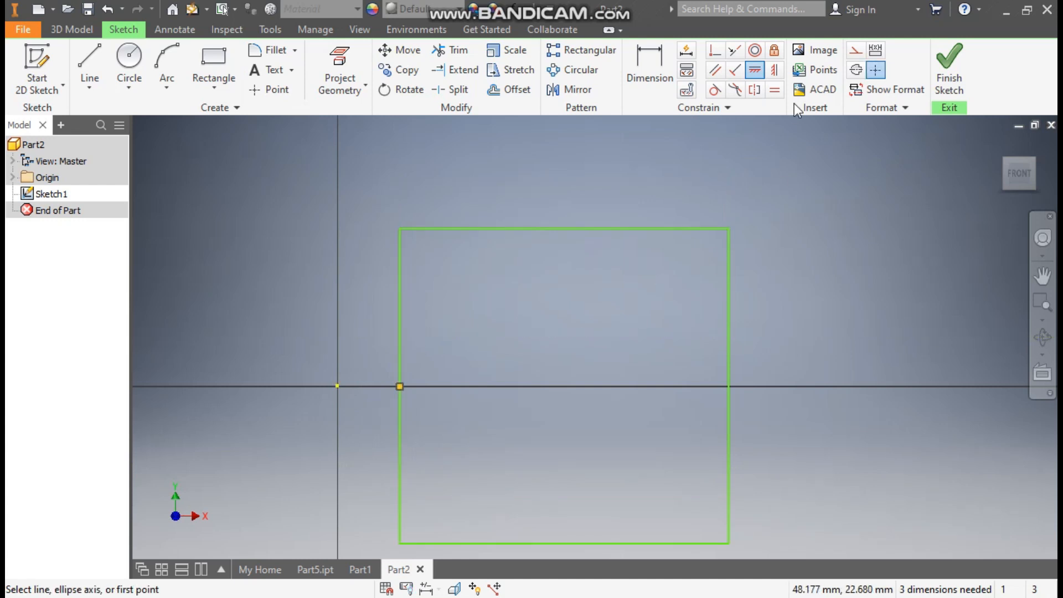
{"action": "left_click", "coordinate": [711, 52]}
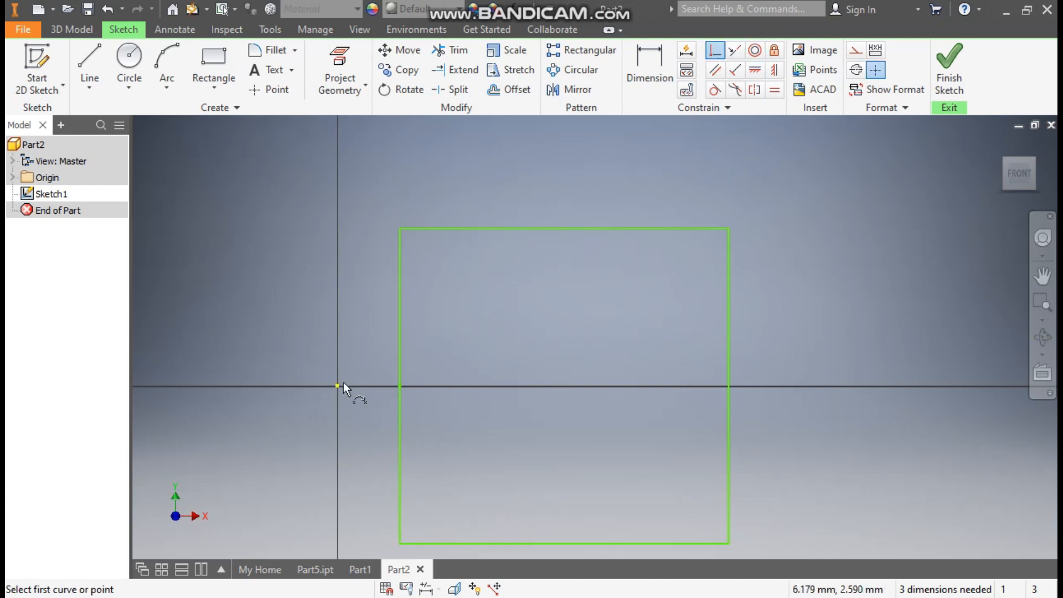
{"action": "left_click", "coordinate": [337, 387]}
{"action": "left_click", "coordinate": [397, 385]}
- Dimension the rectangle's right side to a height of 50 mm
{"action": "left_click", "coordinate": [651, 68]}
{"action": "scroll", "coordinate": [645, 127], "scroll_direction": "down", "scroll_amount": 3}
{"action": "left_click", "coordinate": [658, 269]}
{"action": "left_click", "coordinate": [739, 266]}
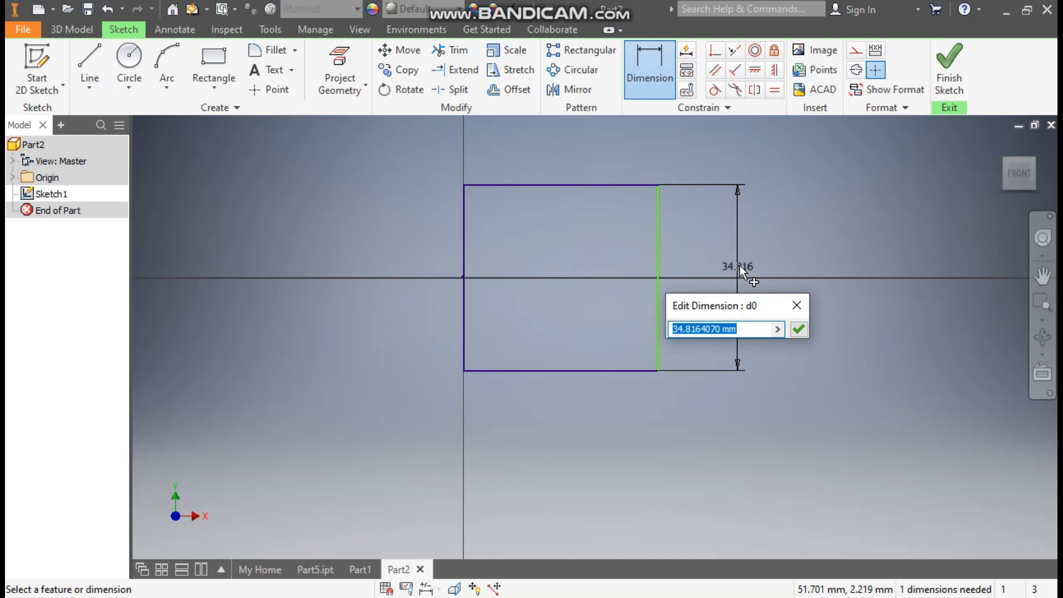
{"action": "type", "text": "50"}
{"action": "key", "text": "Return"}
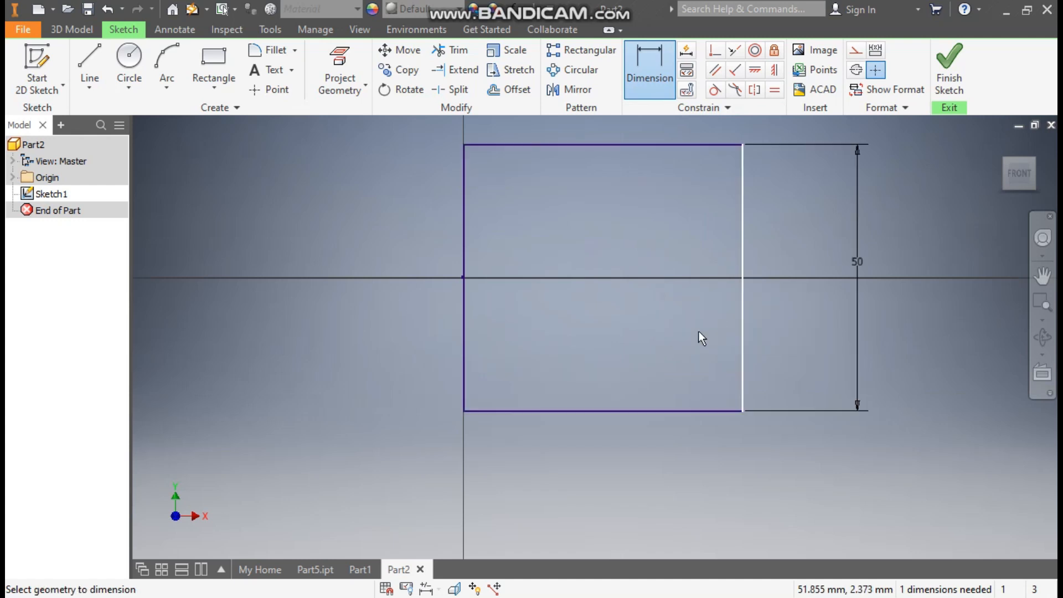
- Dimension the rectangle's bottom edge to a width of 65 mm
{"action": "left_click", "coordinate": [639, 410]}
{"action": "left_click", "coordinate": [639, 455]}
{"action": "type", "text": "65"}
{"action": "key", "text": "Return"}
{"action": "middle_click_drag", "start_coordinate": [736, 308], "coordinate": [655, 332]}
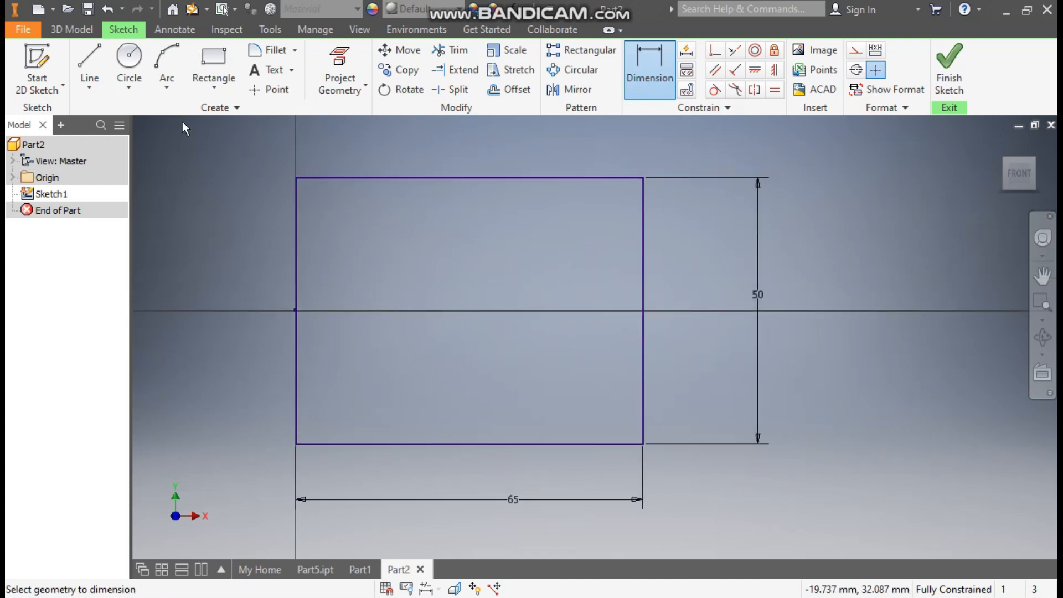
- Draw a center-point arc of about 31 mm radius, centered on the right side's midpoint and bulging outward from the rectangle
{"action": "left_click", "coordinate": [169, 92]}
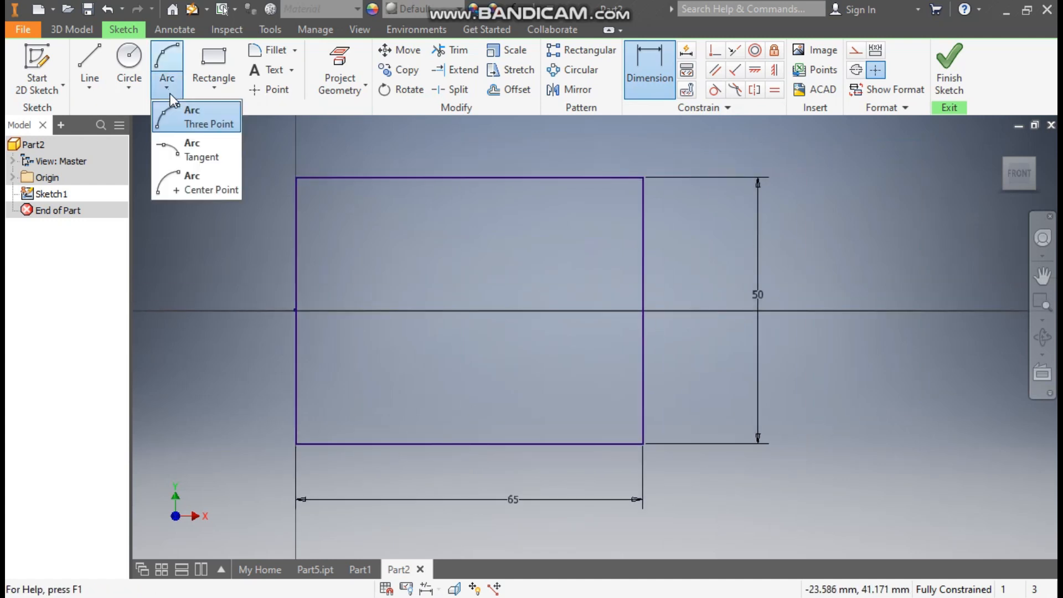
{"action": "left_click", "coordinate": [194, 184]}
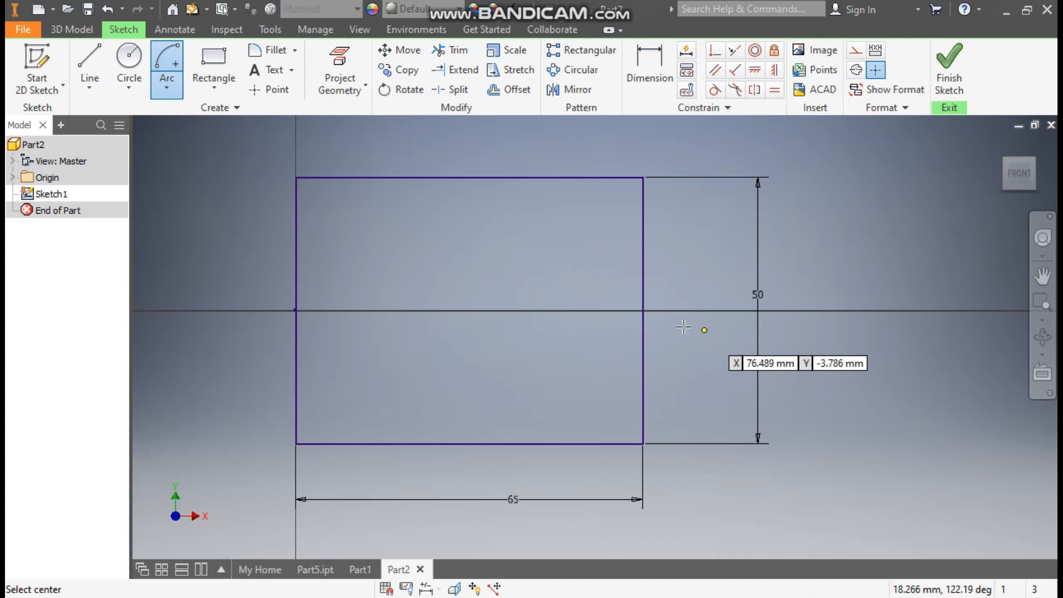
{"action": "left_click", "coordinate": [642, 309]}
{"action": "left_click", "coordinate": [739, 177]}
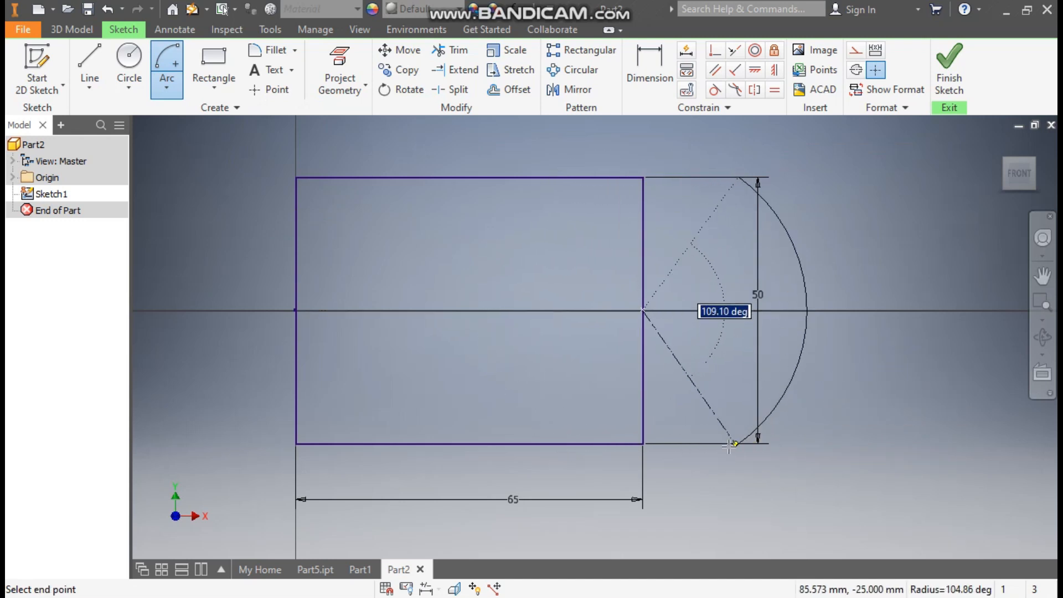
{"action": "left_click", "coordinate": [736, 443]}
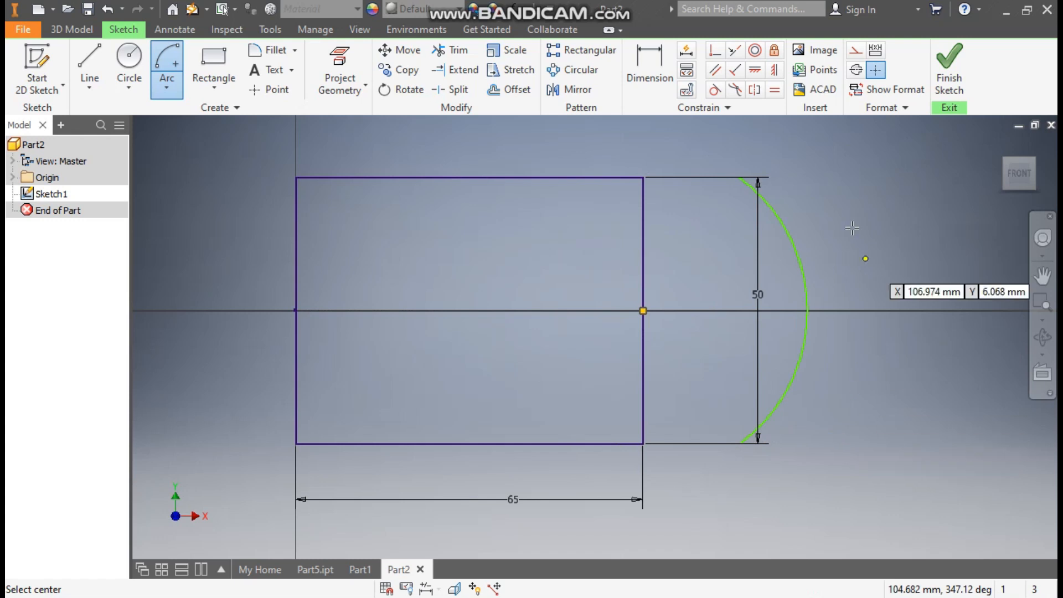
- Set the arc's radius to 30 mm and stretch both its ends past the levels of the rectangle's top and bottom edges
{"action": "left_click", "coordinate": [656, 61]}
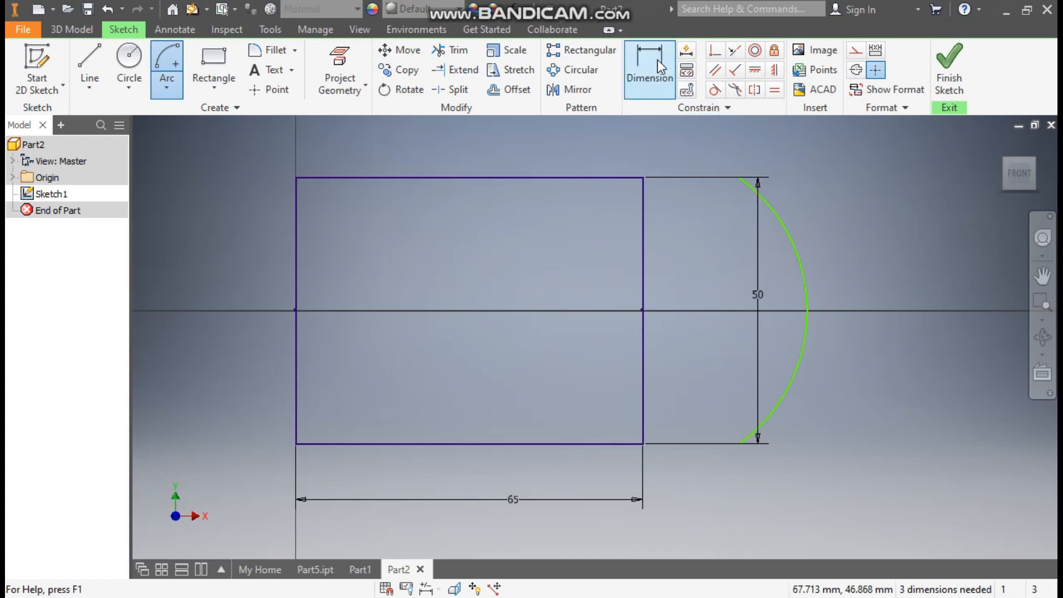
{"action": "left_click", "coordinate": [787, 229]}
{"action": "left_click", "coordinate": [819, 209]}
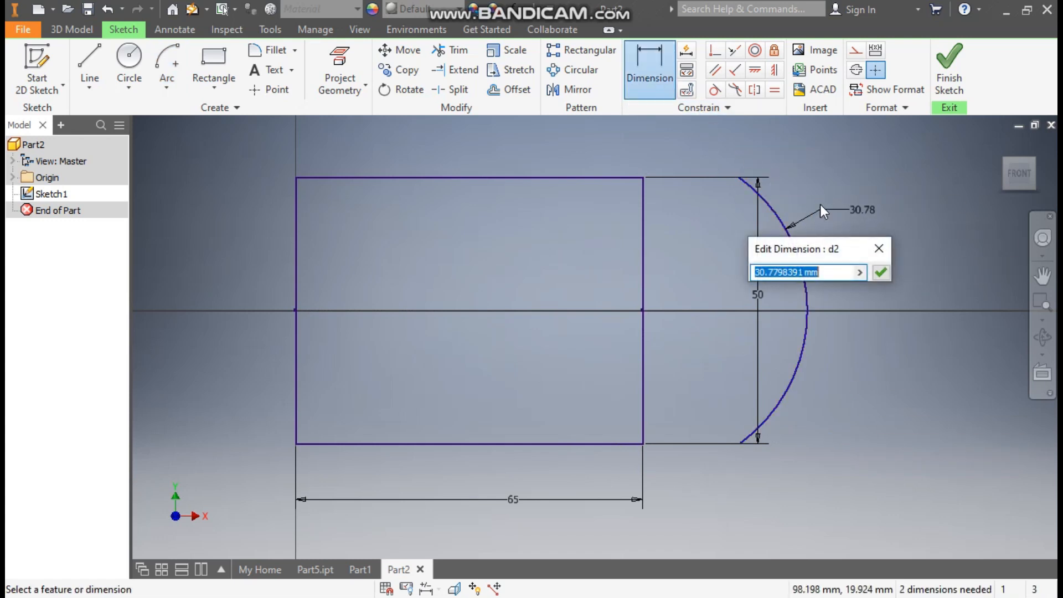
{"action": "type", "text": "30"}
{"action": "key", "text": "Return"}
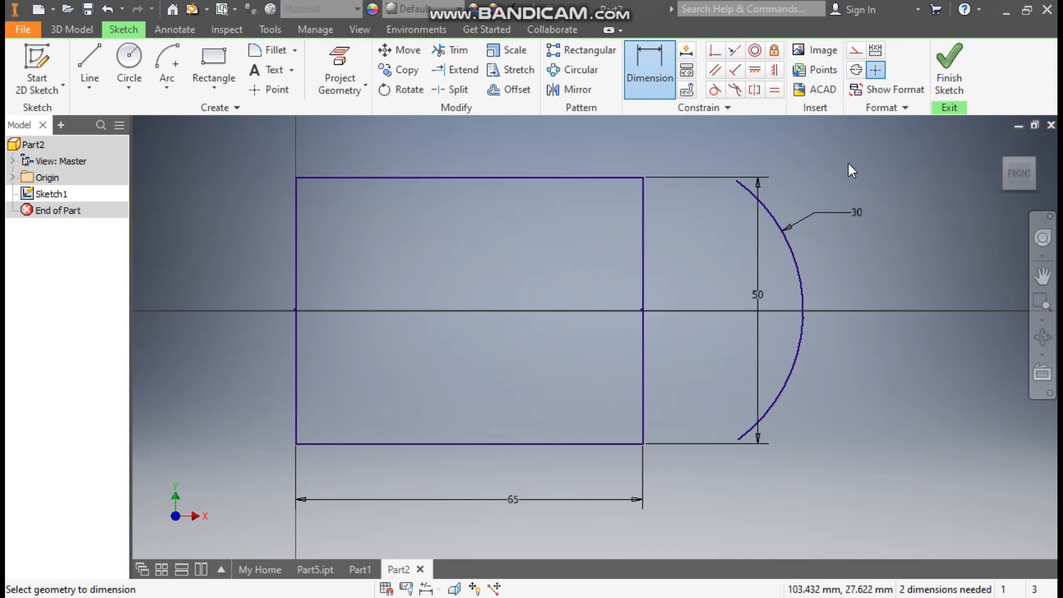
{"action": "key", "text": "Escape"}
{"action": "left_click_drag", "start_coordinate": [741, 182], "coordinate": [699, 162]}
{"action": "left_click_drag", "start_coordinate": [739, 437], "coordinate": [697, 462]}
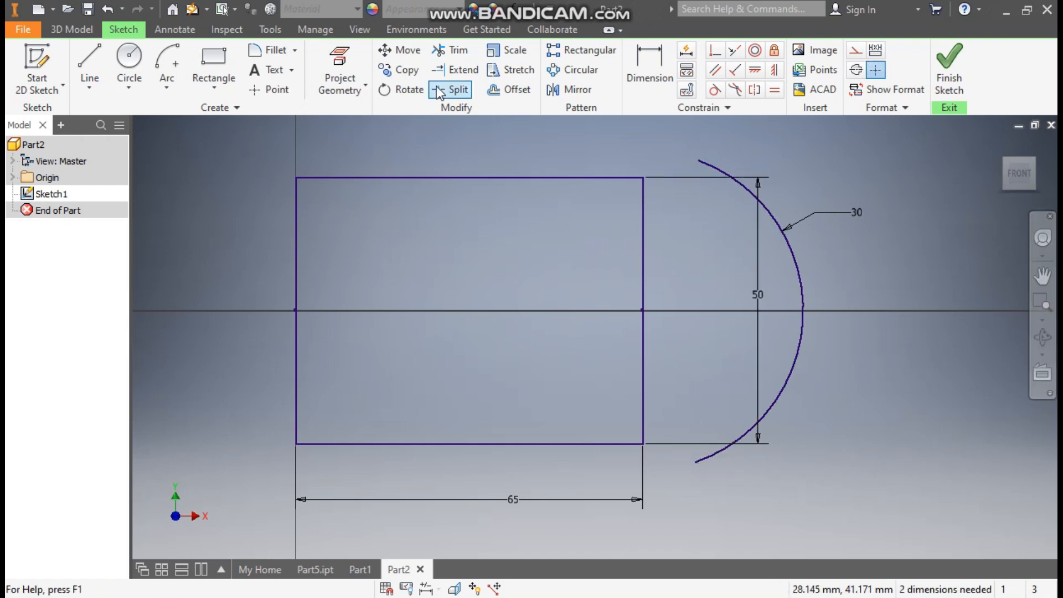
- Try to extend the rectangle's top edge to the arc
{"action": "left_click", "coordinate": [451, 72]}
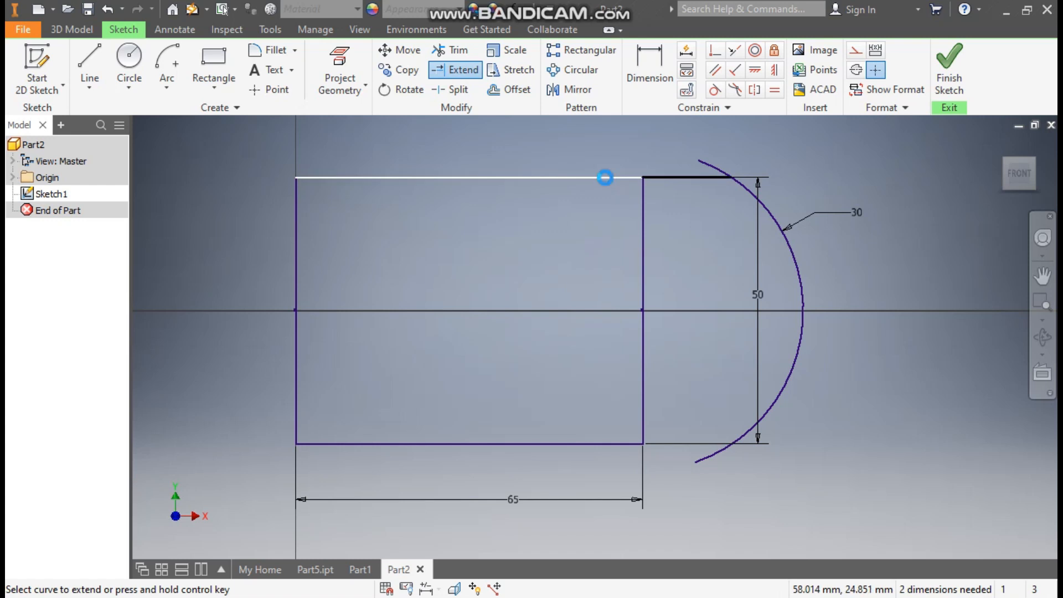
{"action": "left_click", "coordinate": [605, 177]}
{"action": "left_click", "coordinate": [394, 156]}
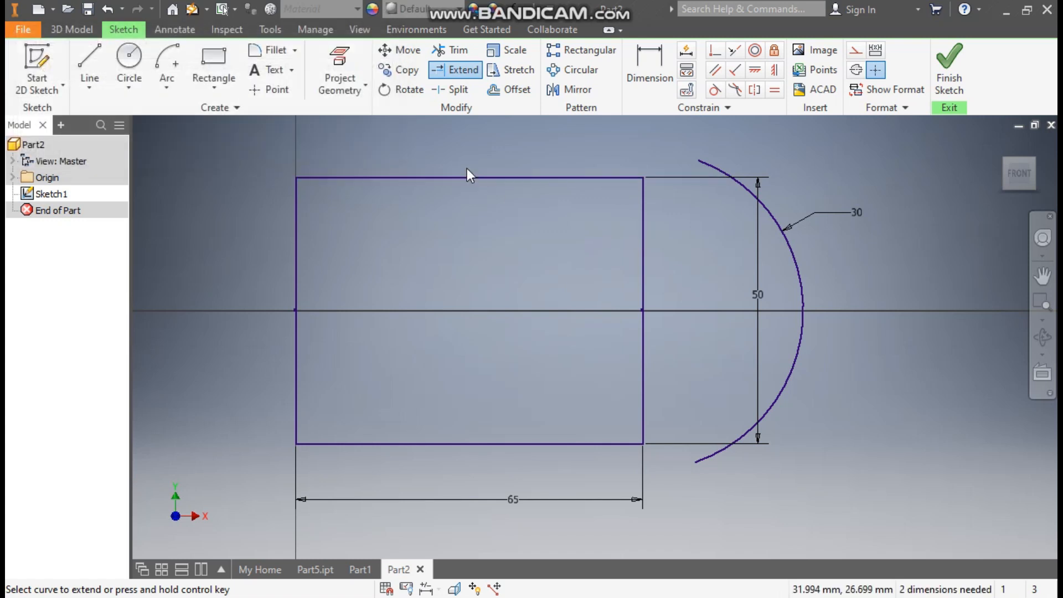
{"action": "key", "text": "Escape"}
- Convert the rectangle's right side into a construction line
{"action": "left_click", "coordinate": [642, 238]}
{"action": "left_click", "coordinate": [855, 50]}
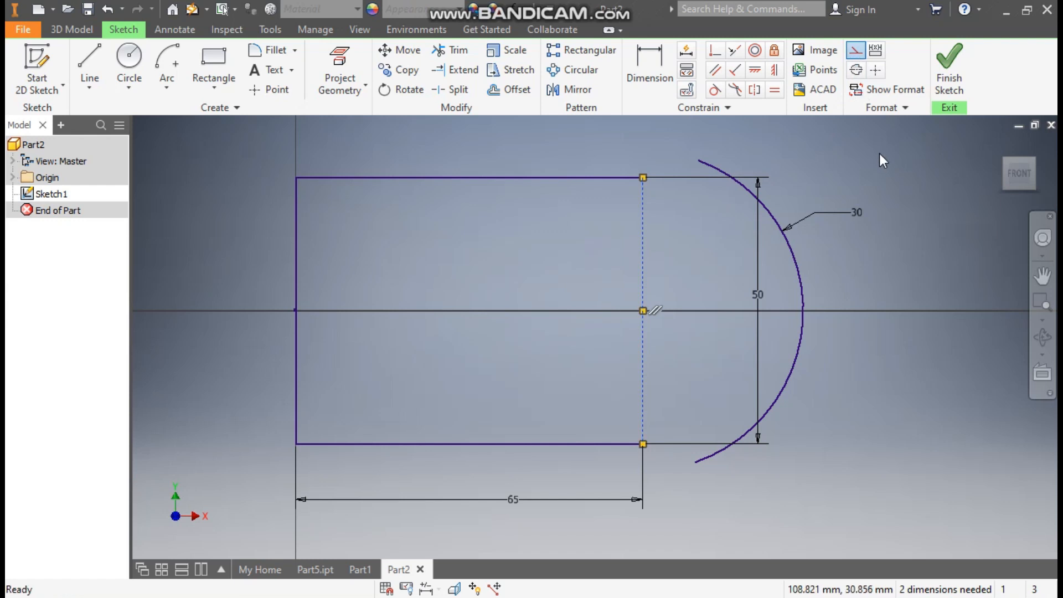
{"action": "left_click", "coordinate": [410, 161]}
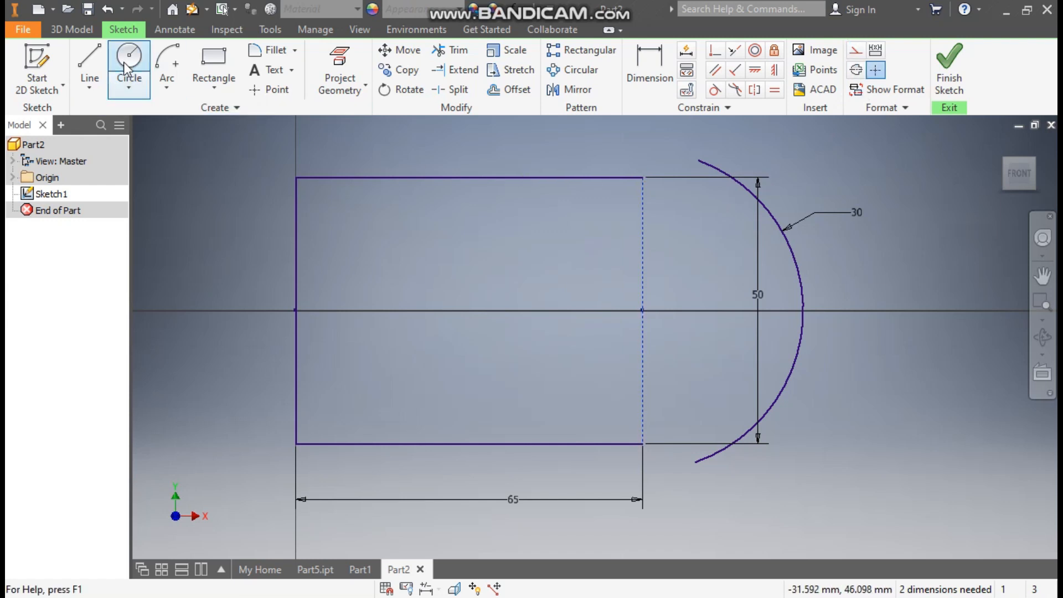
- Draw two horizontal lines joining the rectangle's upper and lower right corners to the arc
{"action": "left_click", "coordinate": [89, 63]}
{"action": "left_click", "coordinate": [642, 177]}
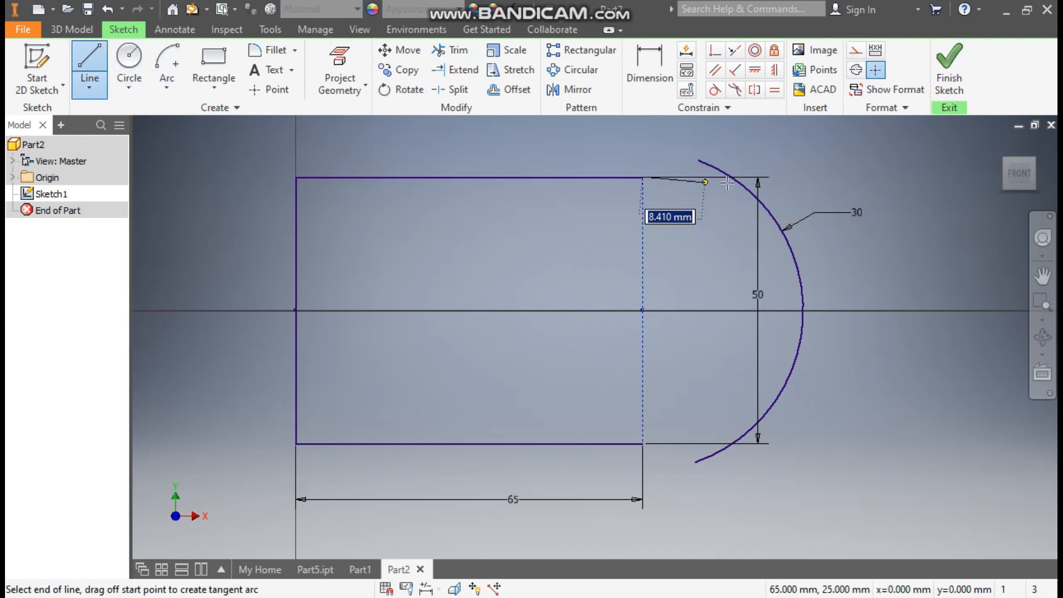
{"action": "left_click", "coordinate": [731, 177]}
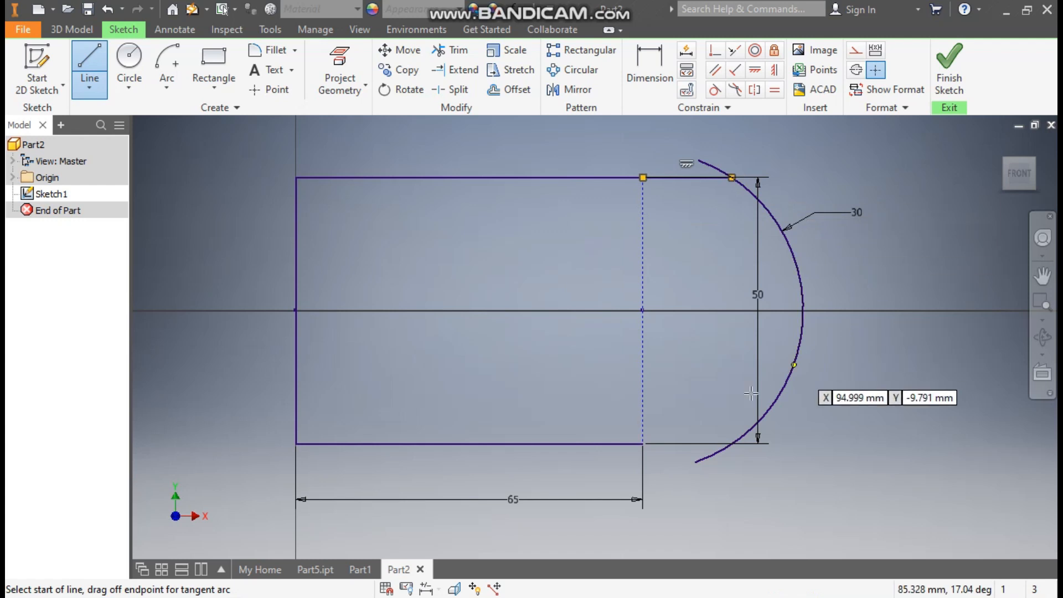
{"action": "left_click", "coordinate": [642, 443]}
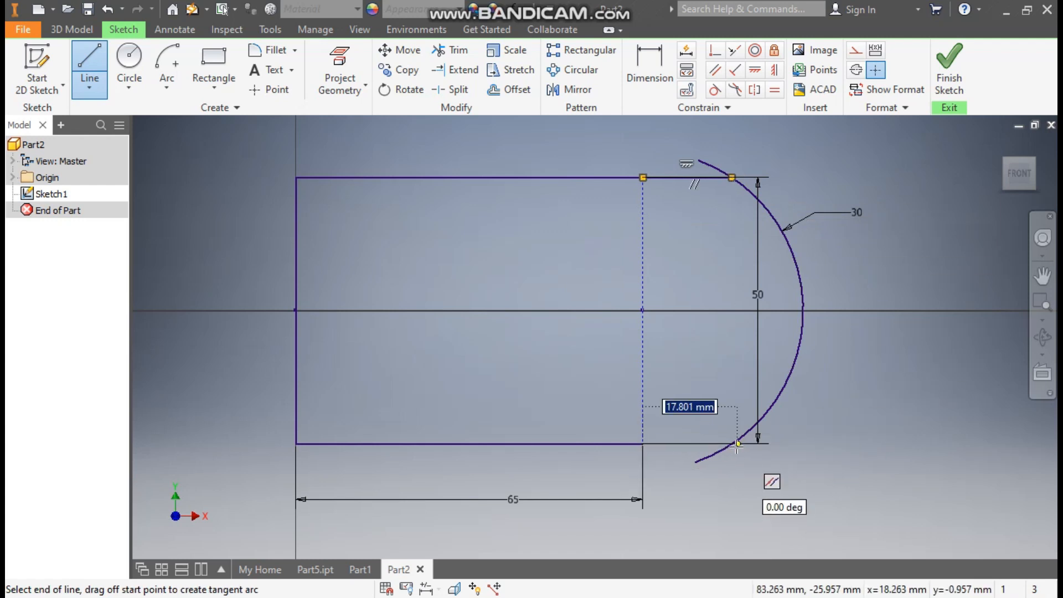
{"action": "left_click", "coordinate": [732, 443]}
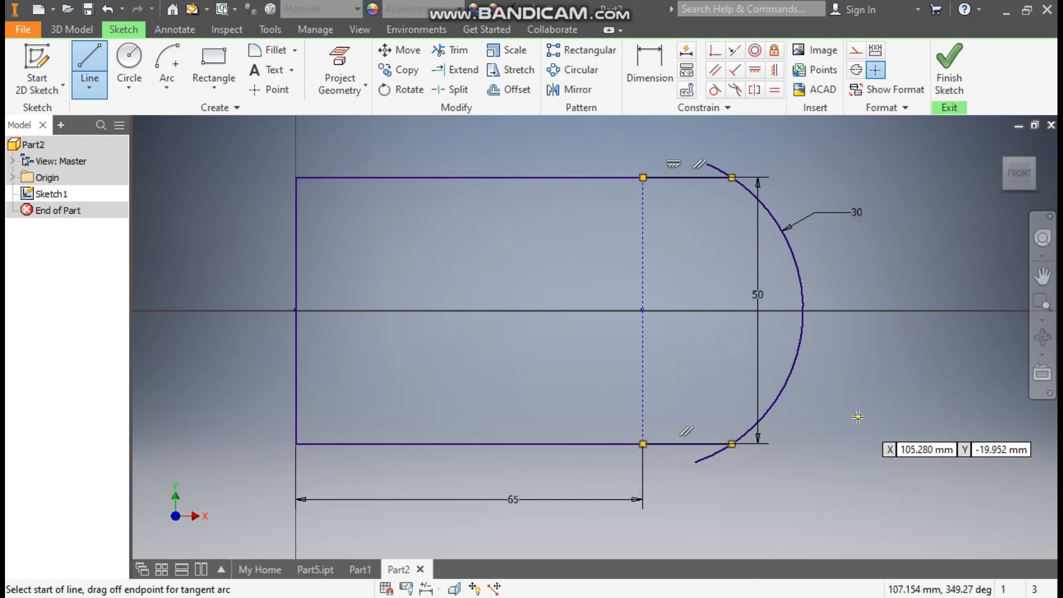
{"action": "key", "text": "Escape"}
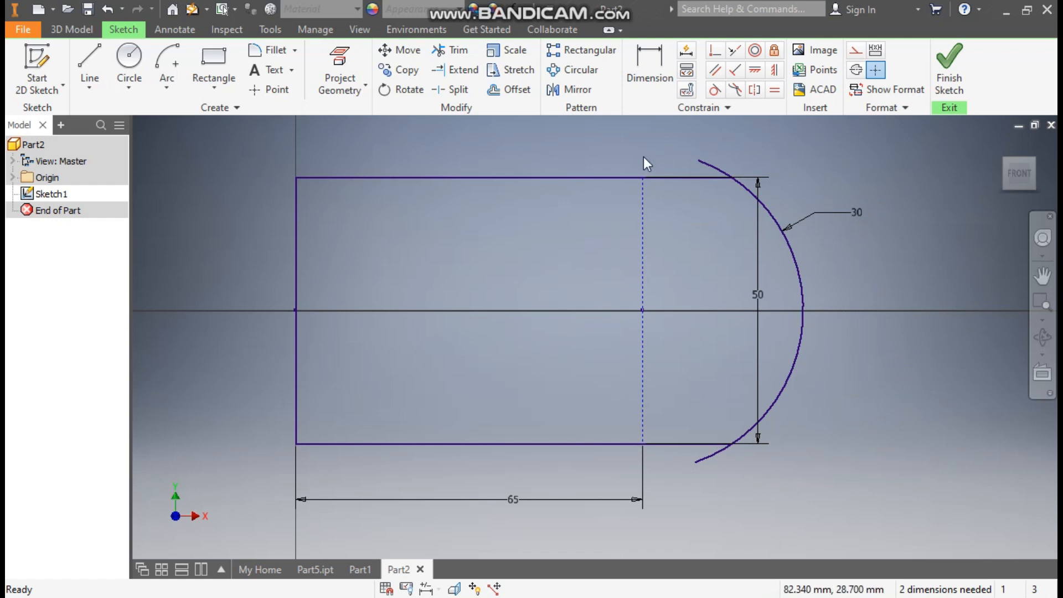
- Trim the arc ends that project beyond the top and bottom horizontal lines
{"action": "left_click", "coordinate": [449, 50]}
{"action": "left_click", "coordinate": [702, 164]}
{"action": "left_click", "coordinate": [715, 453]}
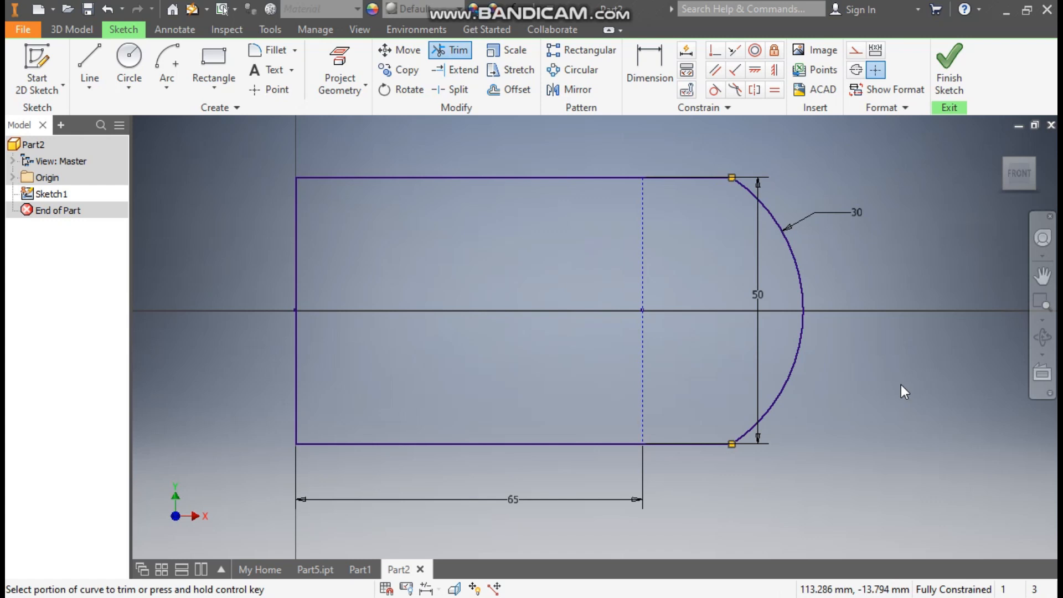
{"action": "key", "text": "Escape"}
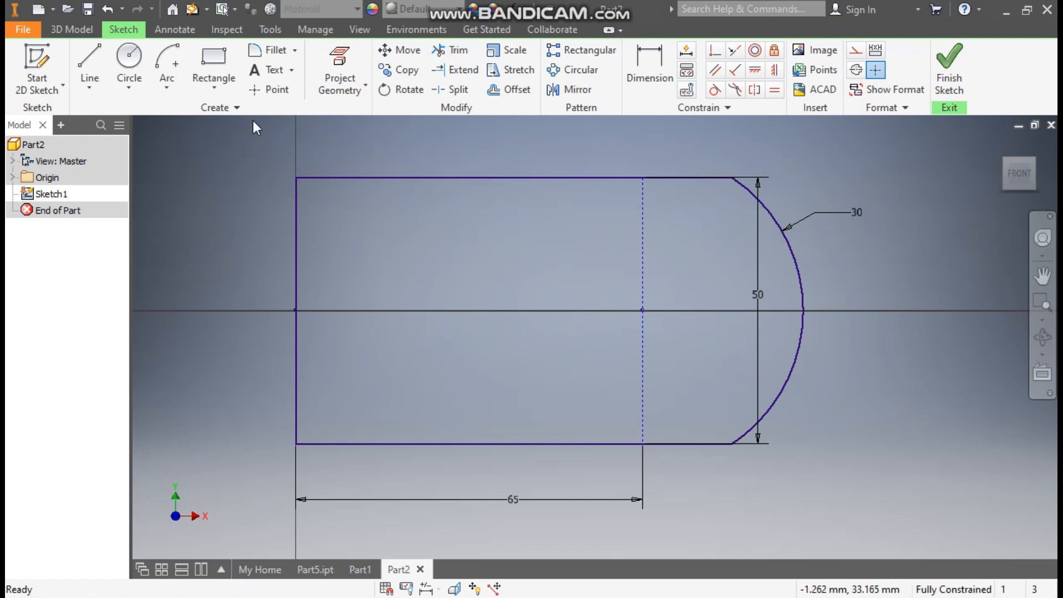
- Draw a 22 mm diameter circle centred on the midpoint of the vertical construction line and finish the sketch
{"action": "left_click", "coordinate": [133, 61]}
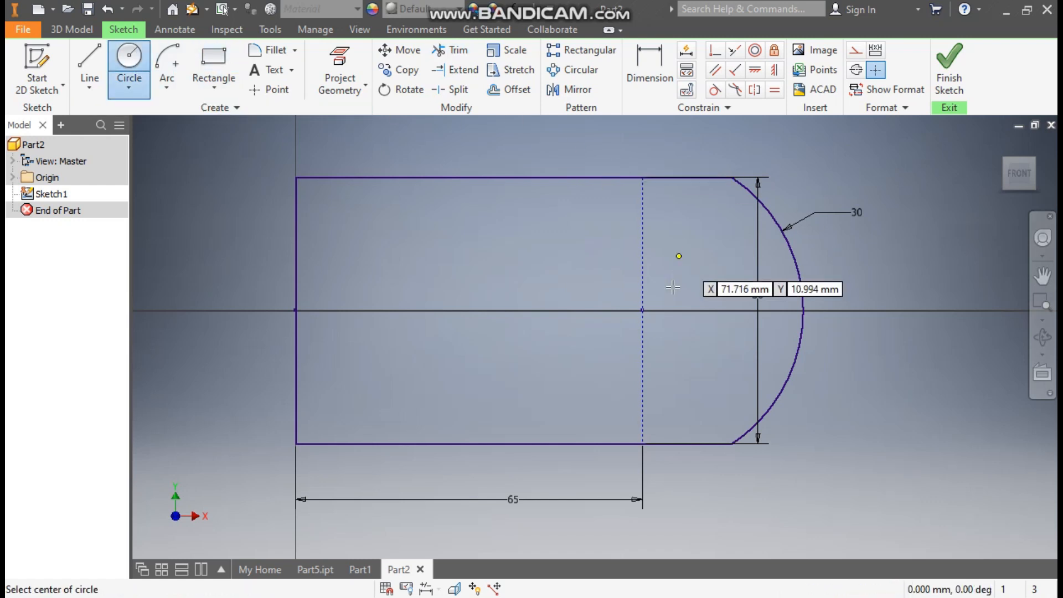
{"action": "left_click", "coordinate": [643, 309]}
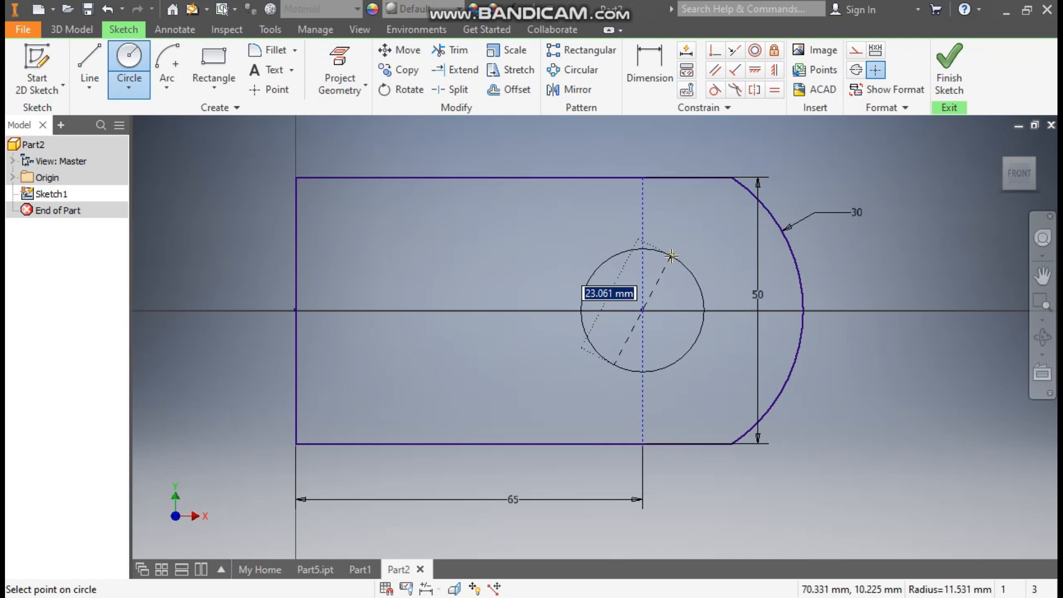
{"action": "type", "text": "22"}
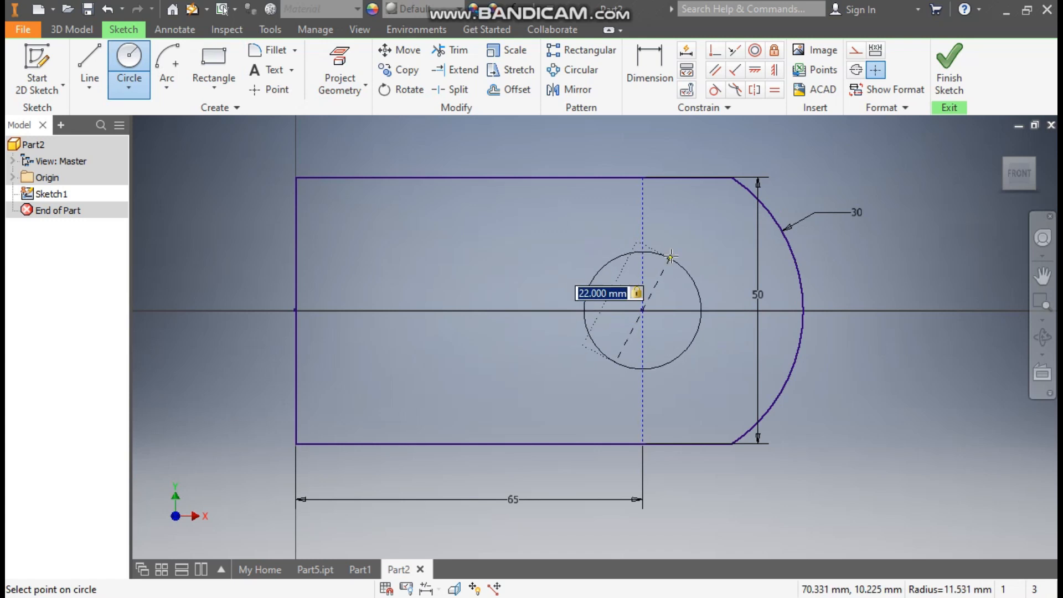
{"action": "key", "text": "Return"}
{"action": "left_click", "coordinate": [949, 66]}
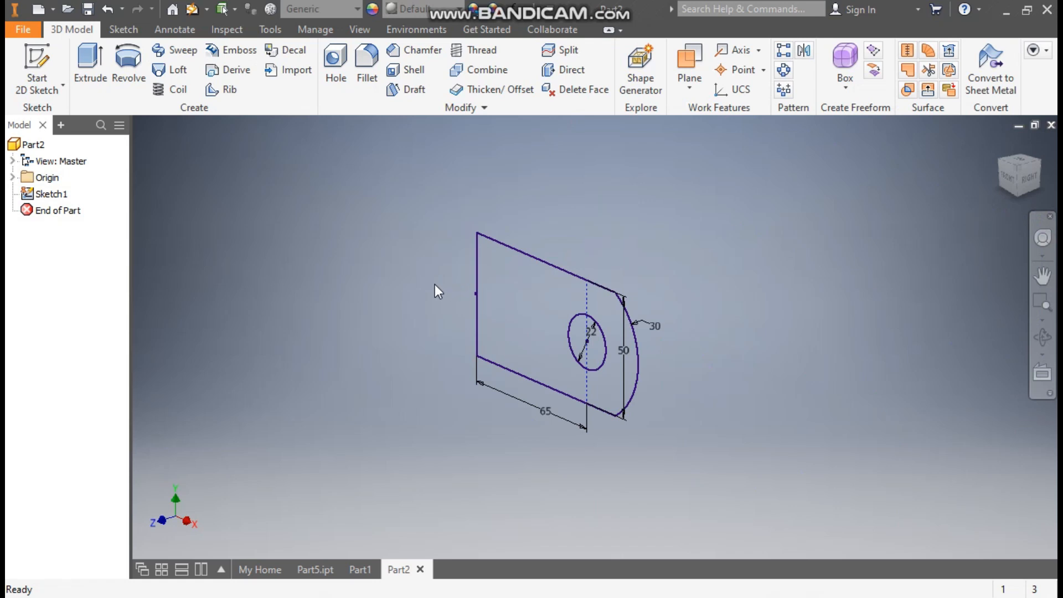
- Extrude the profile symmetrically to a total distance of 50 mm, leaving the circle open as a hole
{"action": "left_click", "coordinate": [102, 64]}
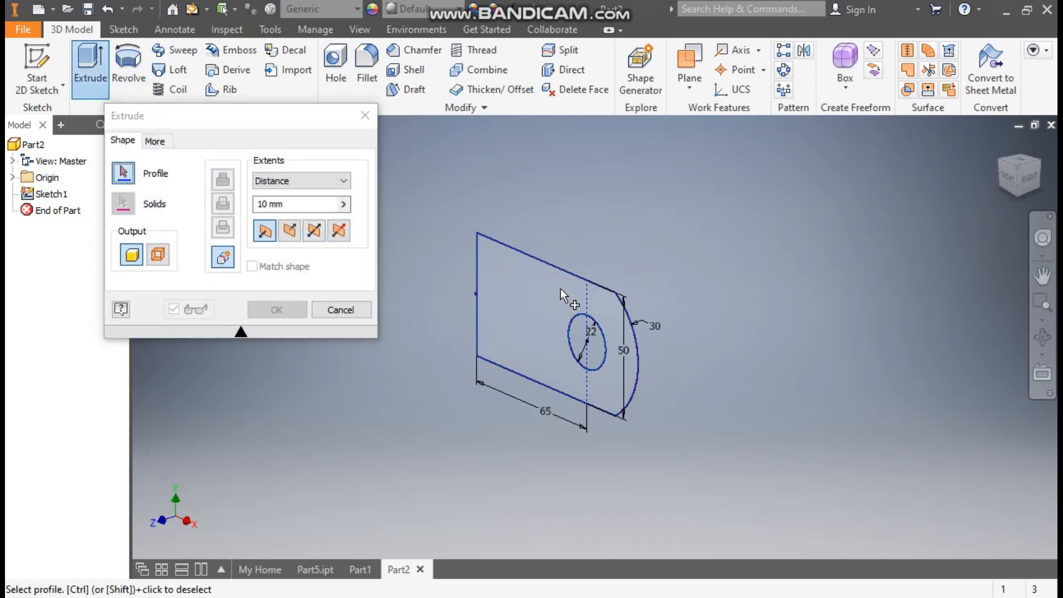
{"action": "left_click", "coordinate": [311, 229]}
{"action": "left_click_drag", "start_coordinate": [295, 207], "coordinate": [241, 204]}
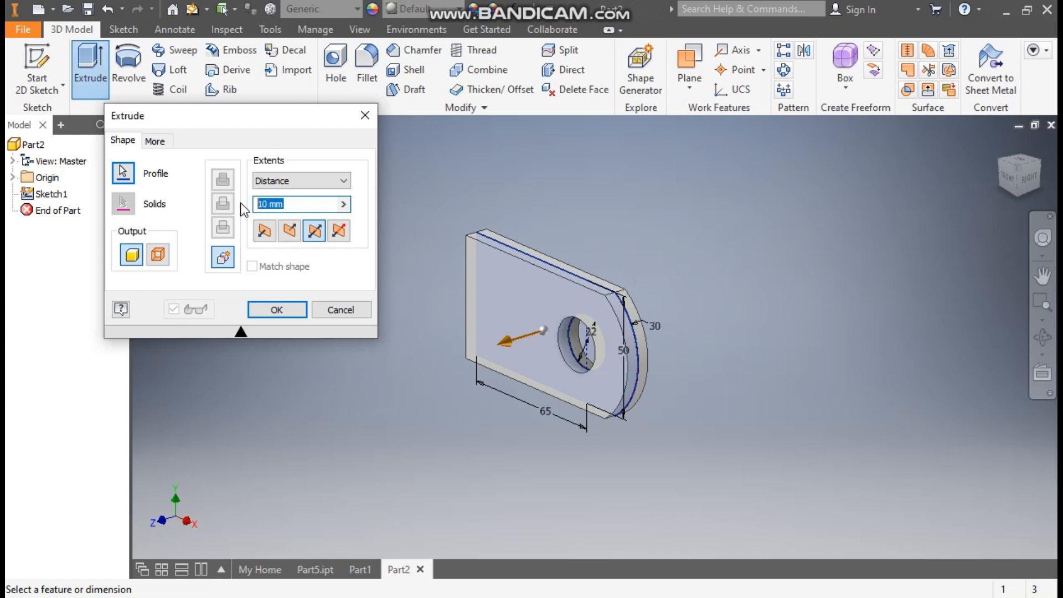
{"action": "type", "text": "50"}
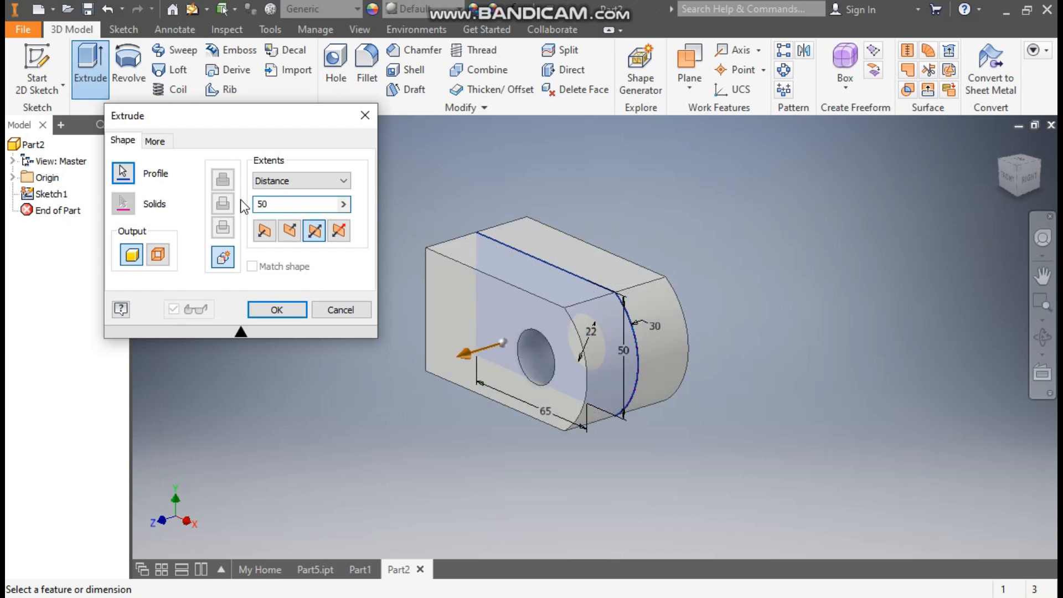
{"action": "left_click", "coordinate": [285, 311]}
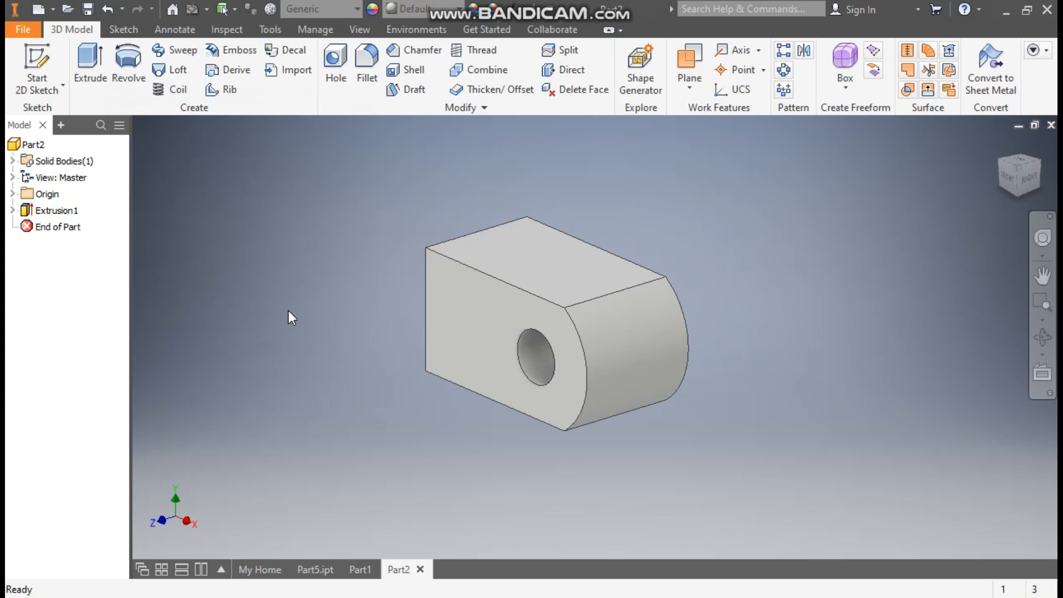
- Sketch on the front face a slanted line from the upper edge, about 17 mm from the flat end, down to the lower edge
{"action": "left_click", "coordinate": [492, 308]}
{"action": "left_click", "coordinate": [609, 294]}
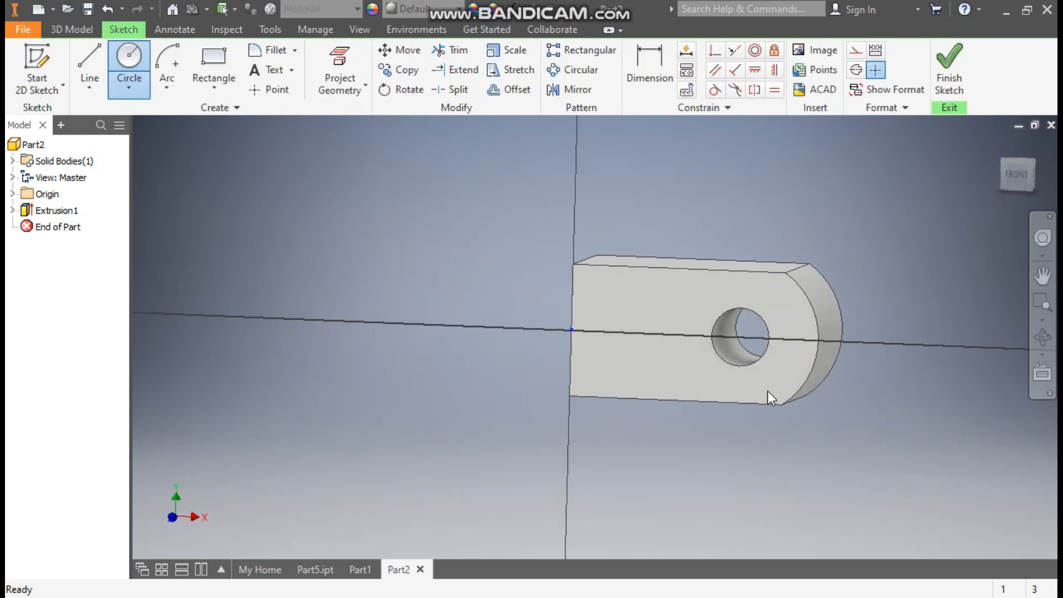
{"action": "scroll", "coordinate": [763, 371], "scroll_direction": "up", "scroll_amount": 5}
{"action": "middle_click_drag", "start_coordinate": [763, 367], "coordinate": [721, 406]}
{"action": "scroll", "coordinate": [721, 405], "scroll_direction": "down", "scroll_amount": 2}
{"action": "left_click", "coordinate": [88, 57]}
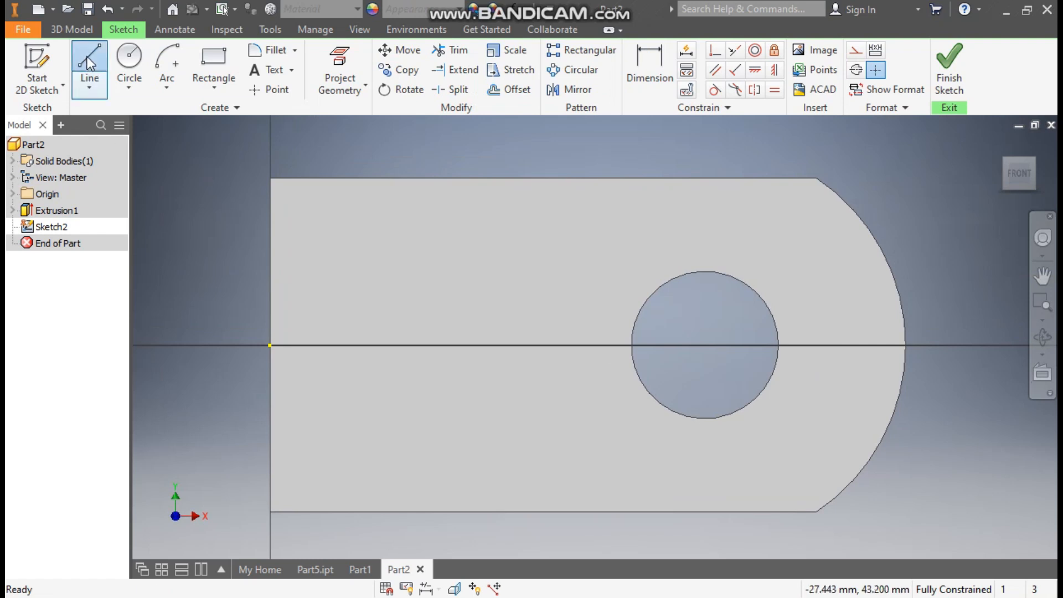
{"action": "left_click", "coordinate": [381, 178]}
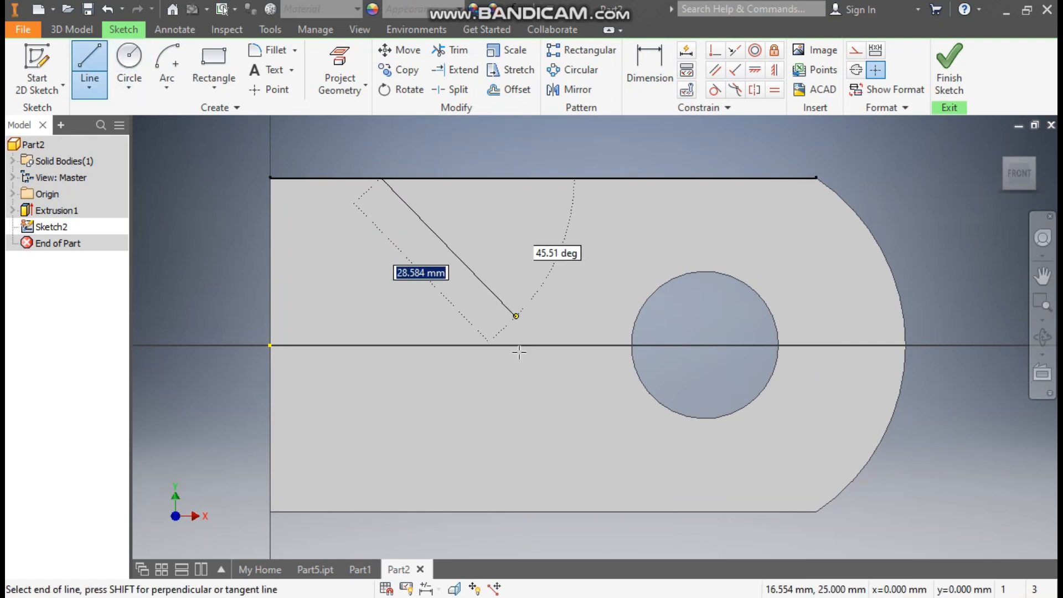
{"action": "left_click", "coordinate": [531, 513]}
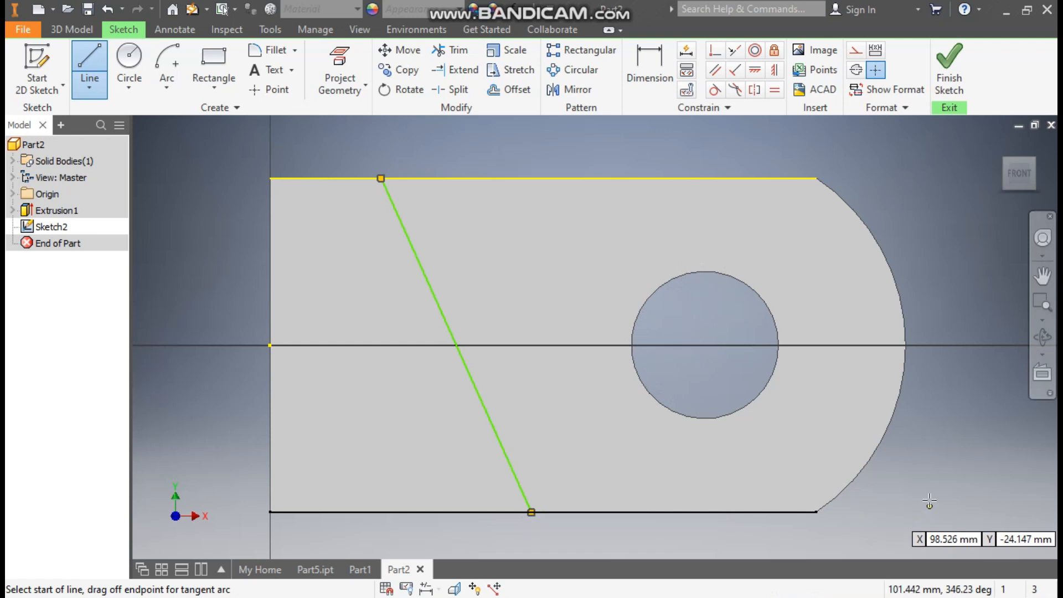
- Dimension the angle between the slanted line and the lower edge as 110 degrees
{"action": "left_click", "coordinate": [642, 62]}
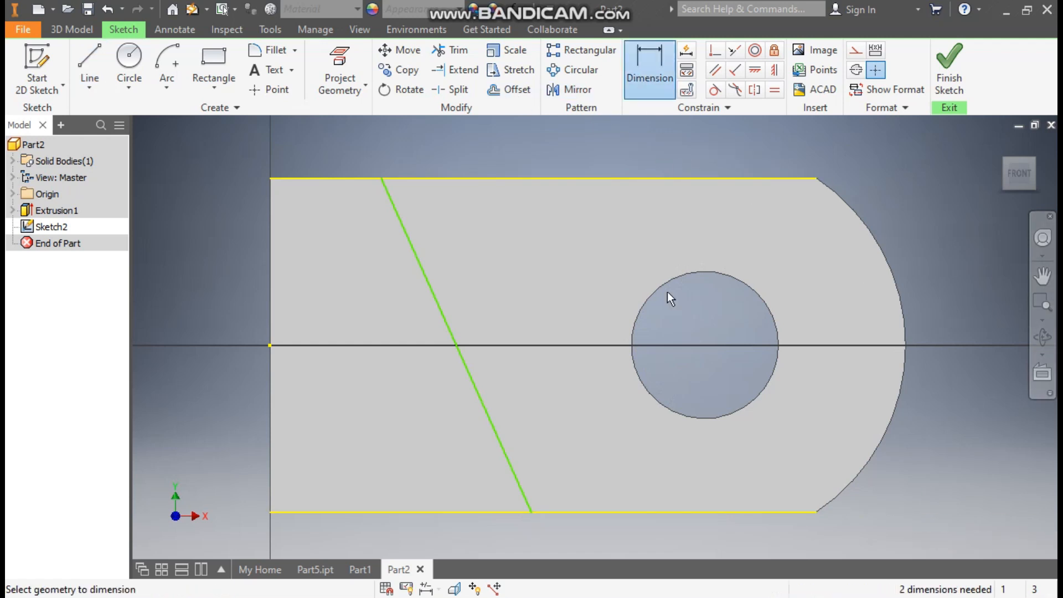
{"action": "left_click", "coordinate": [609, 511]}
{"action": "left_click", "coordinate": [512, 466]}
{"action": "left_click", "coordinate": [553, 454]}
{"action": "type", "text": "110"}
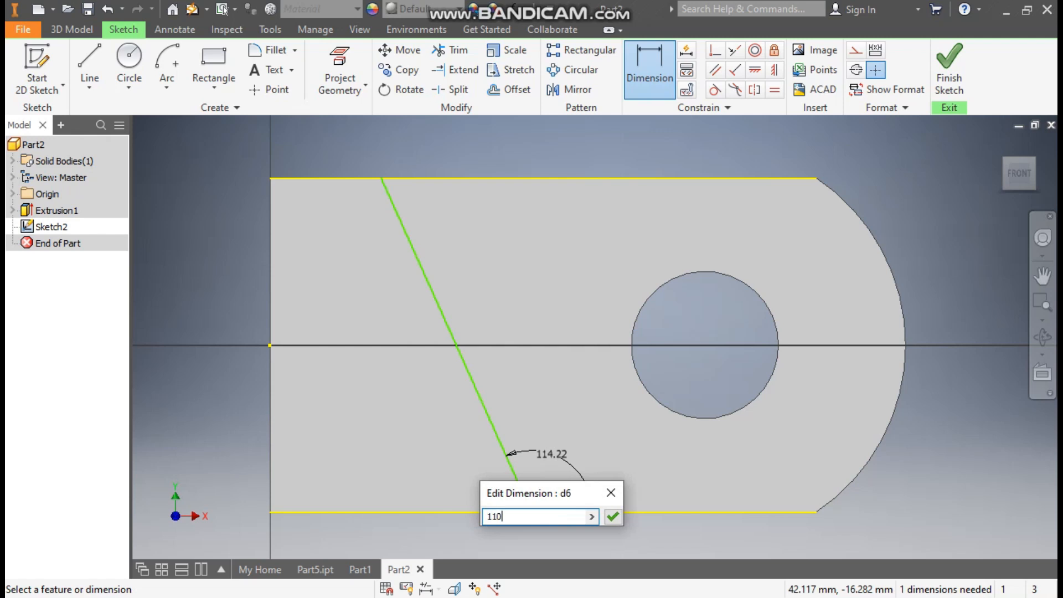
{"action": "key", "text": "Return"}
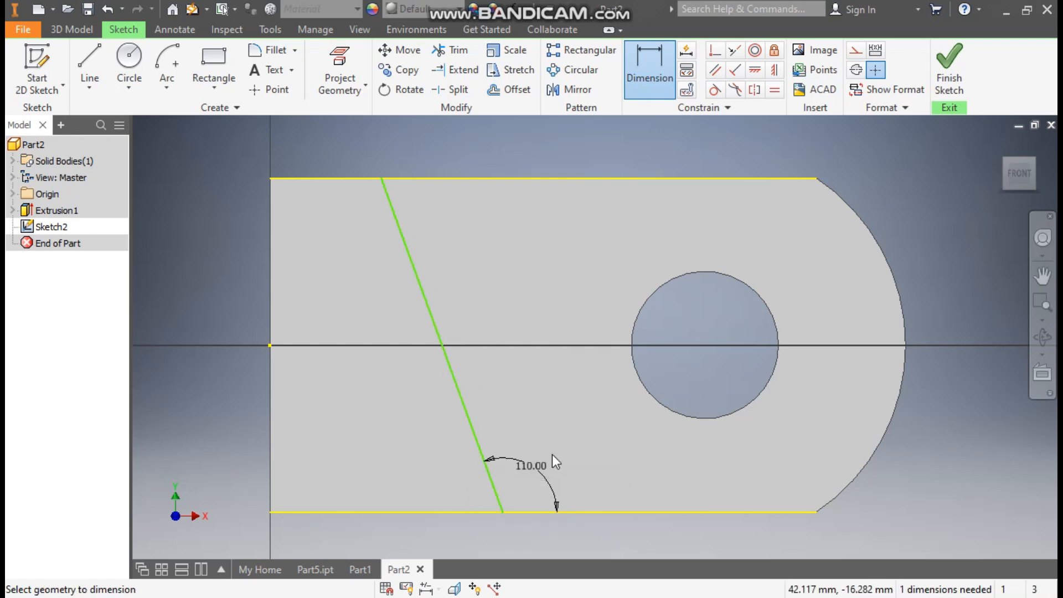
- Dimension the slanted line's upper endpoint at 26 mm from the part's flat vertical edge
{"action": "left_click", "coordinate": [381, 178]}
{"action": "left_click", "coordinate": [270, 217]}
{"action": "left_click", "coordinate": [314, 136]}
{"action": "type", "text": "26"}
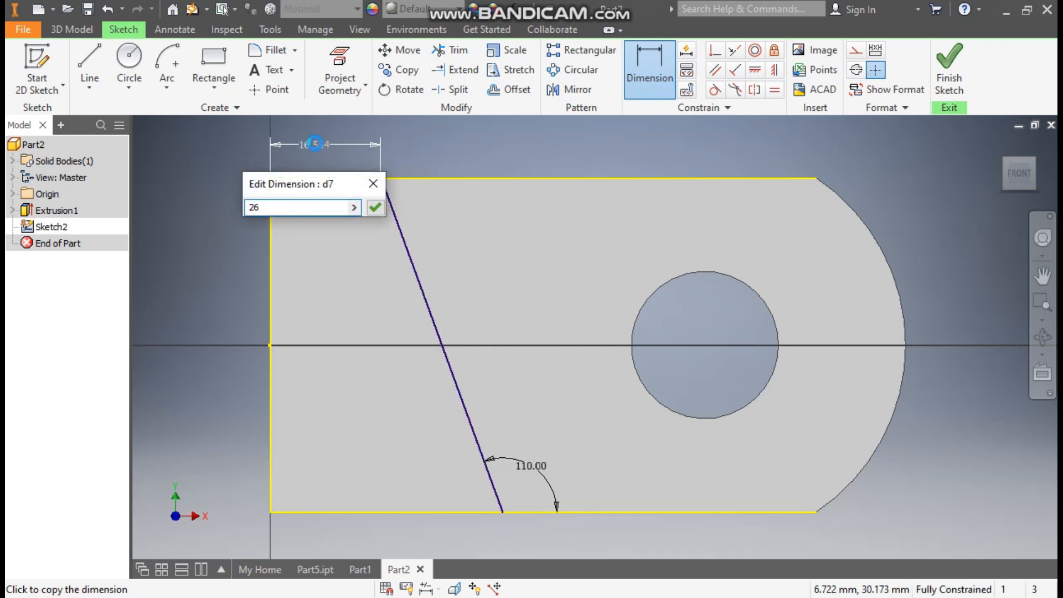
{"action": "key", "text": "Return"}
{"action": "key", "text": "Escape"}
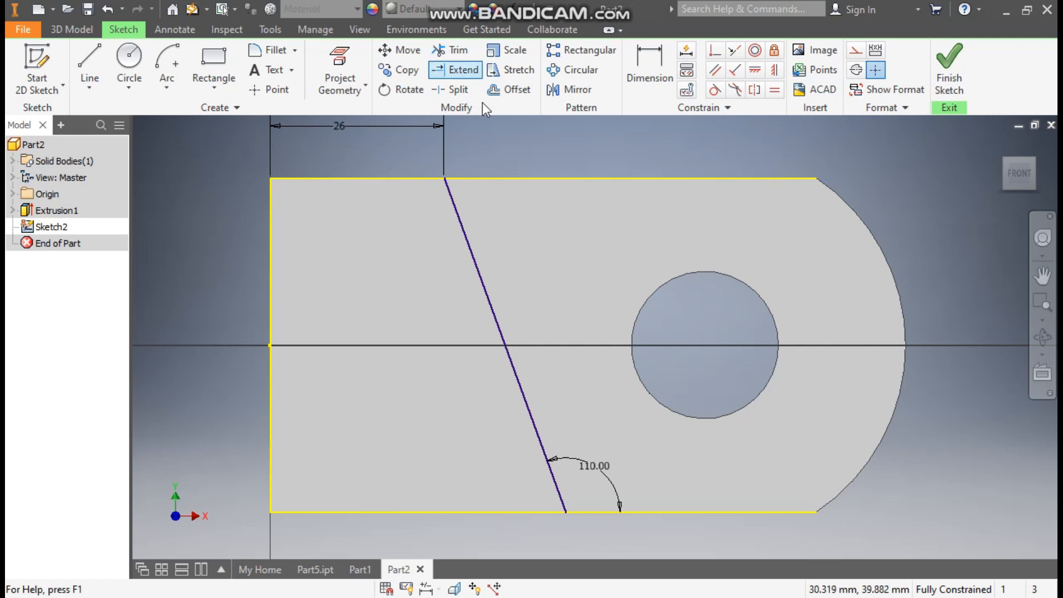
- Project the rounded end's edge into the sketch to close the profile, and finish the sketch
{"action": "left_click", "coordinate": [337, 63]}
{"action": "left_click", "coordinate": [874, 227]}
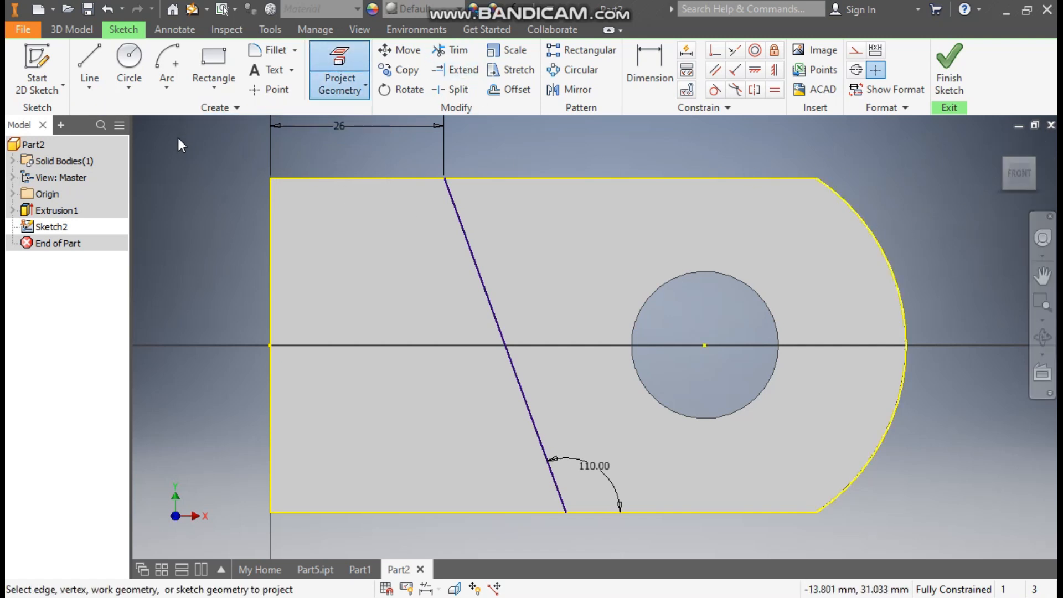
{"action": "key", "text": "Escape"}
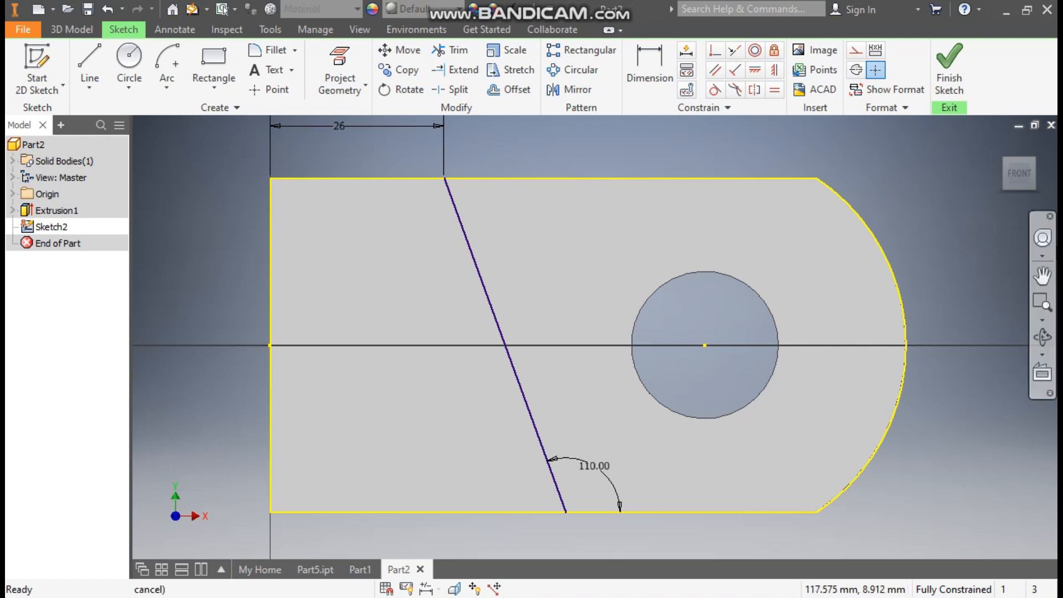
{"action": "left_click", "coordinate": [949, 71]}
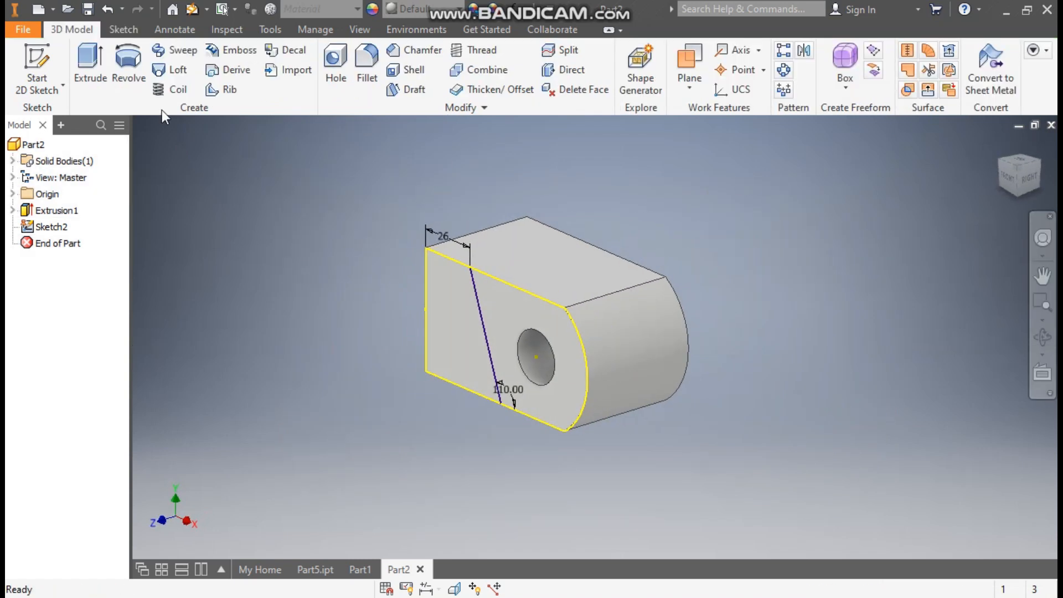
- Cut the region between the slanted line and the rounded end 4 mm deep into the body with Extrude
{"action": "left_click", "coordinate": [89, 66]}
{"action": "left_click", "coordinate": [516, 305]}
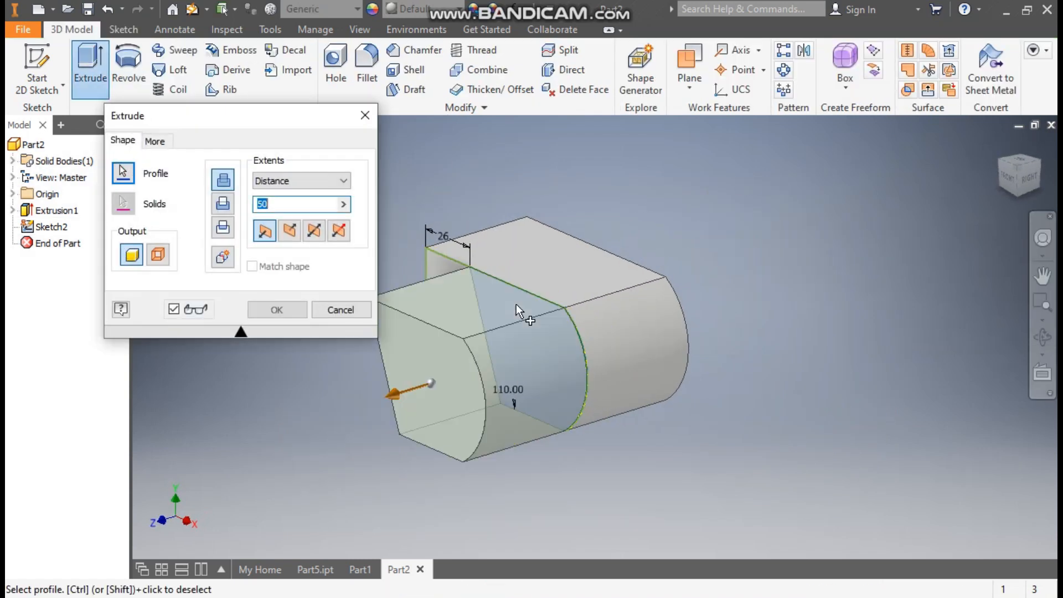
{"action": "left_click", "coordinate": [289, 231]}
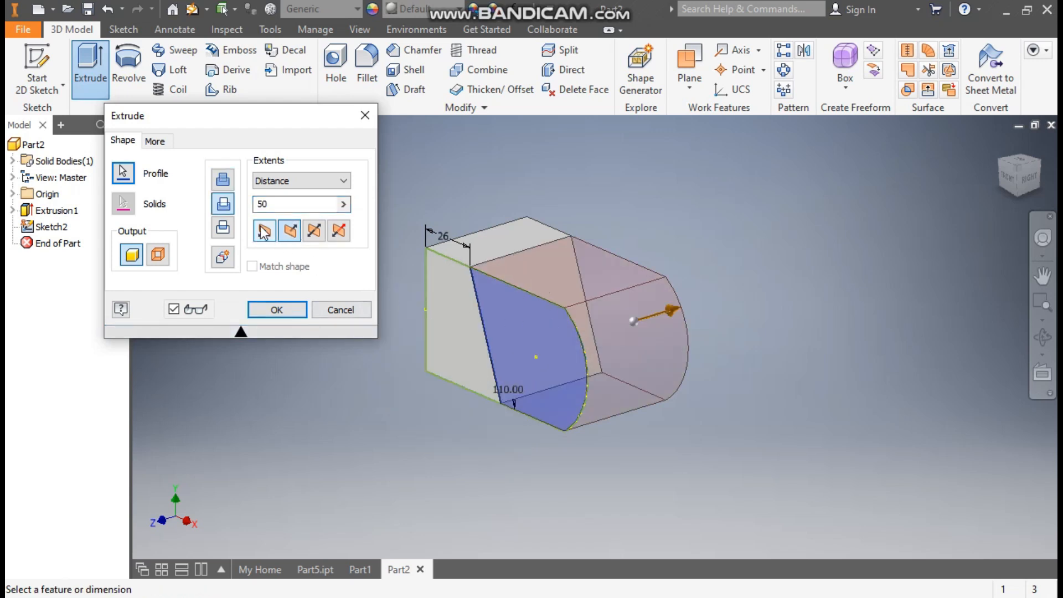
{"action": "left_click", "coordinate": [264, 205]}
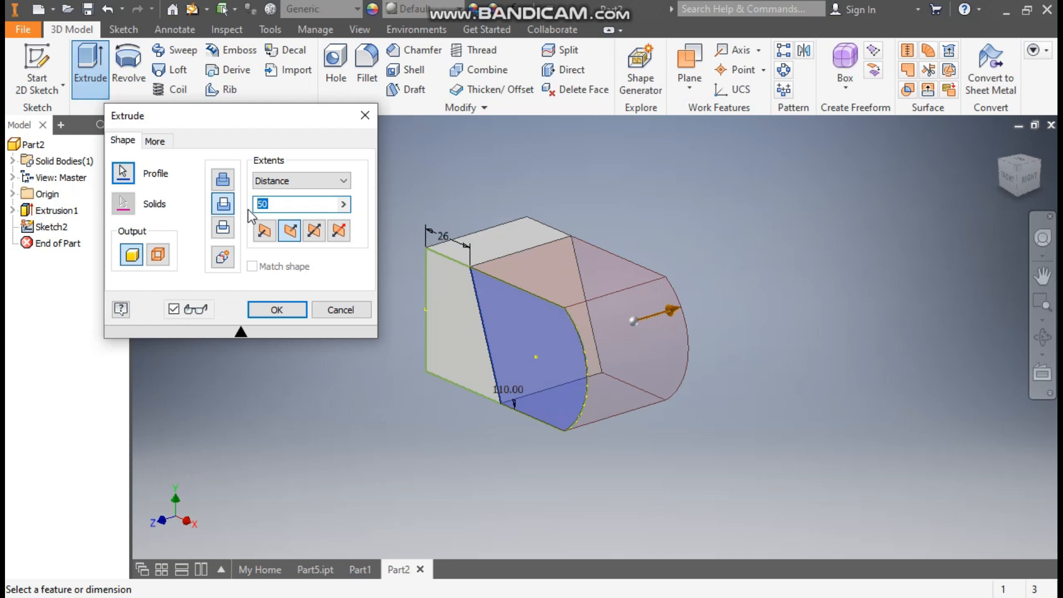
{"action": "type", "text": "4"}
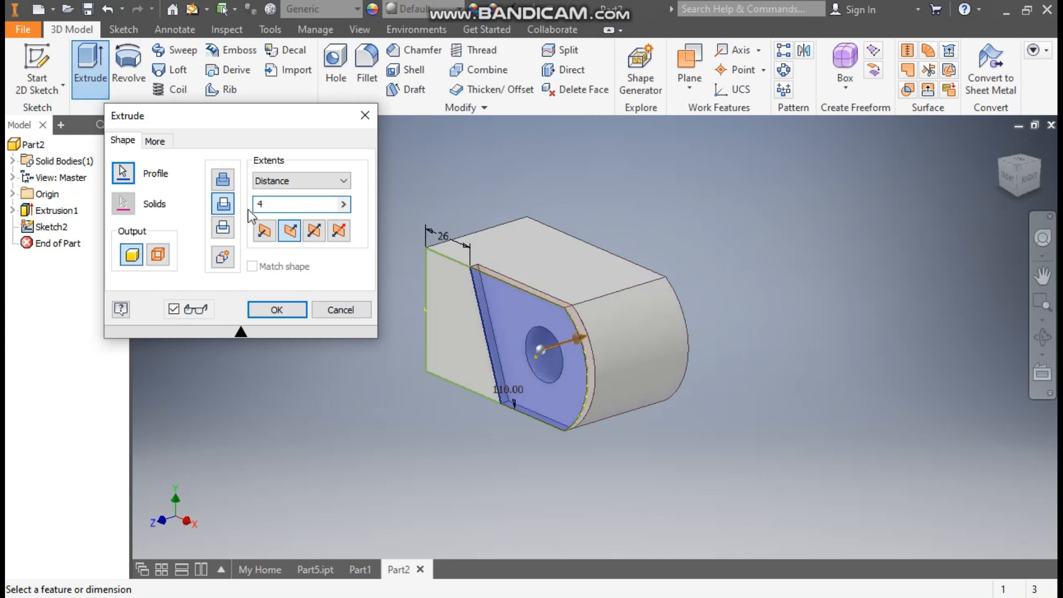
{"action": "left_click", "coordinate": [284, 310]}
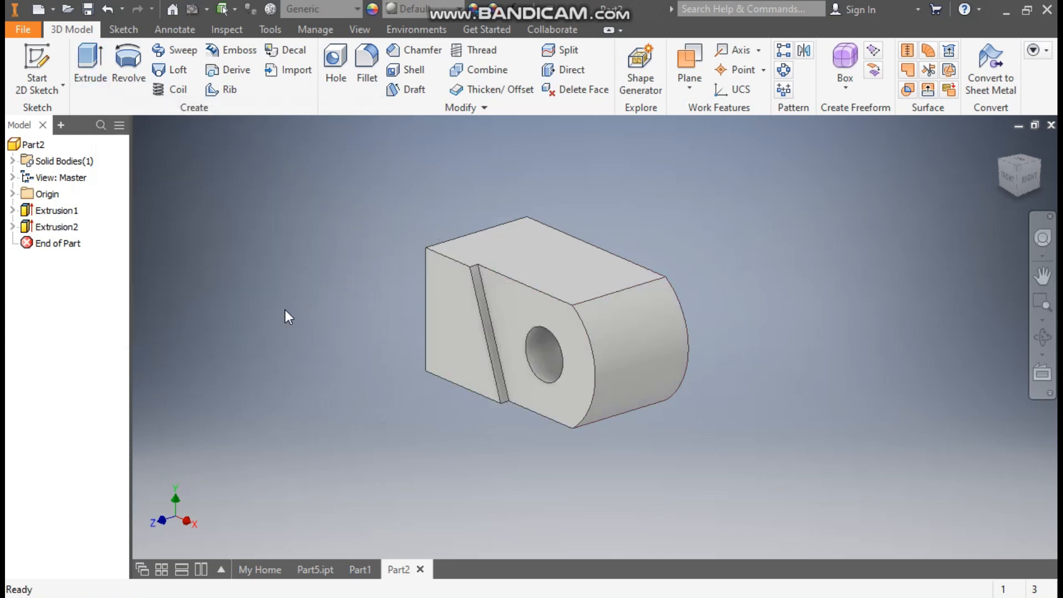
- Mirror the 4 mm recess about the XY plane onto the opposite side face of the block
{"action": "scroll", "coordinate": [483, 379], "scroll_direction": "down", "scroll_amount": 3}
{"action": "middle_click_drag", "start_coordinate": [482, 379], "coordinate": [469, 443]}
{"action": "scroll", "coordinate": [468, 443], "scroll_direction": "up", "scroll_amount": 1}
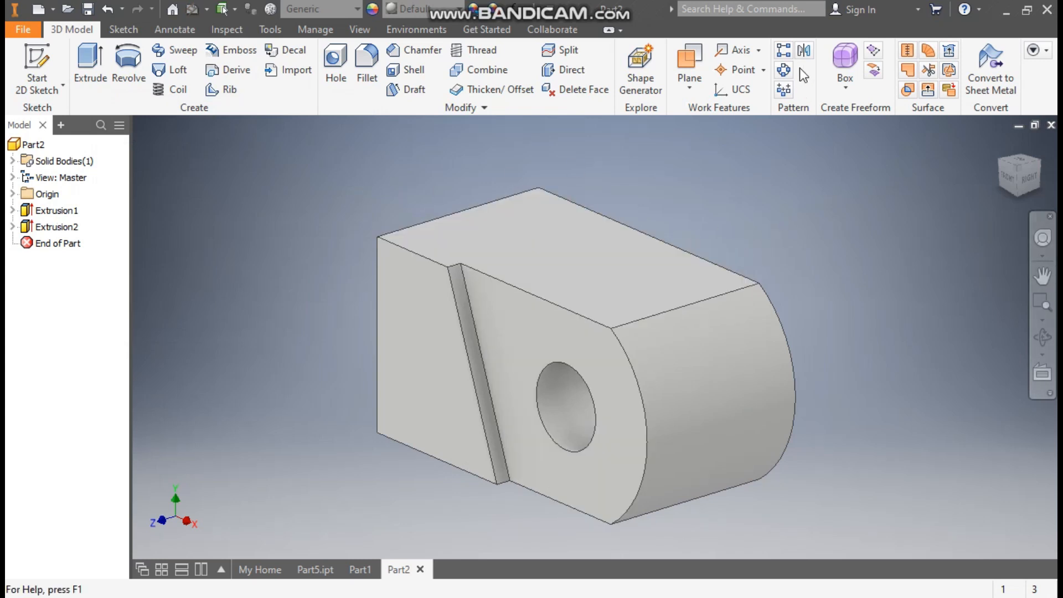
{"action": "left_click", "coordinate": [805, 51]}
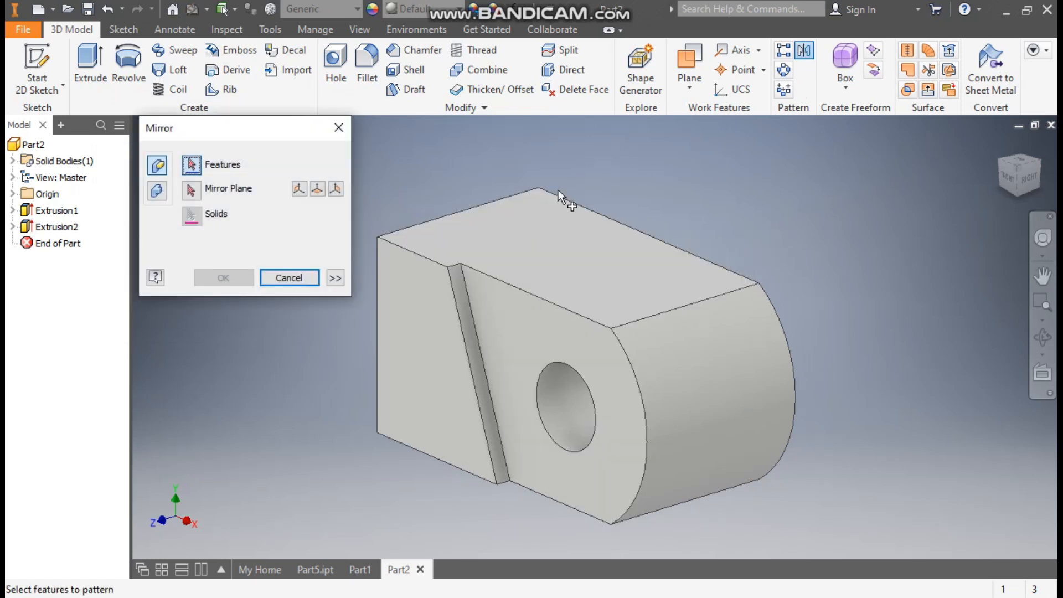
{"action": "left_click", "coordinate": [493, 320]}
{"action": "left_click", "coordinate": [191, 190]}
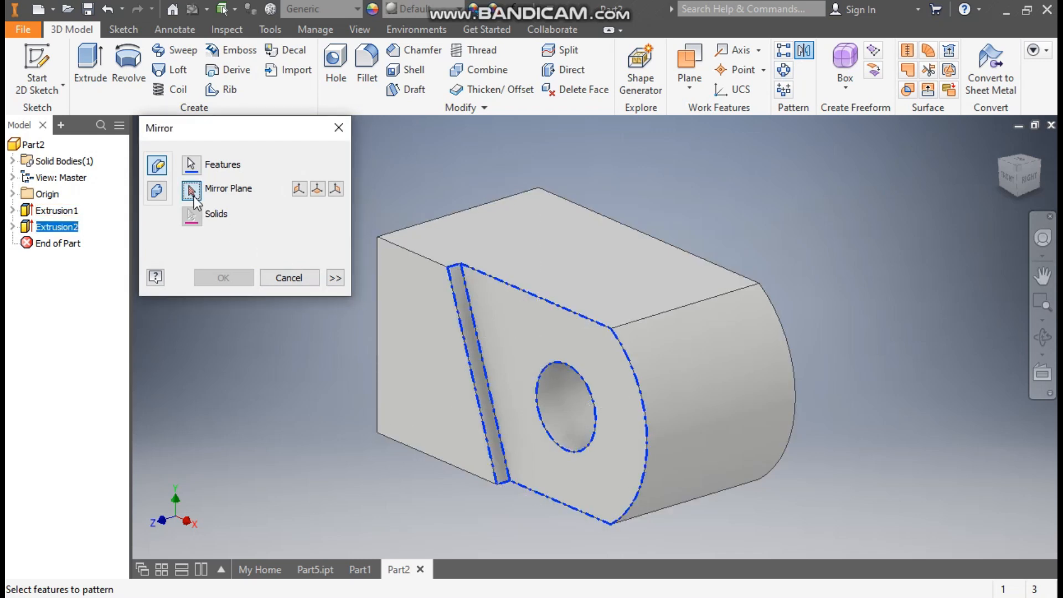
{"action": "left_click", "coordinate": [12, 195]}
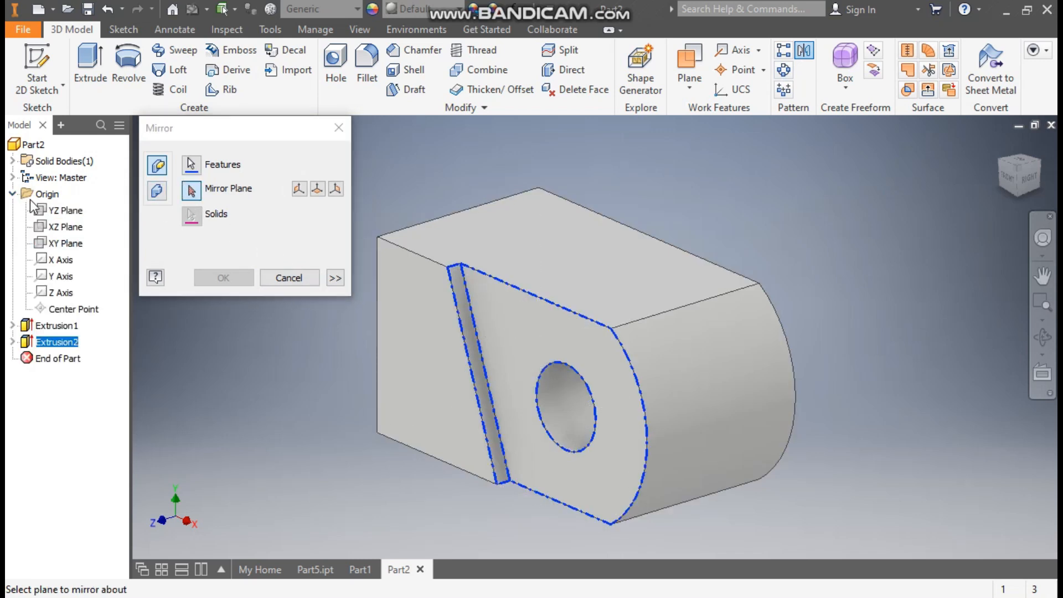
{"action": "left_click", "coordinate": [65, 244]}
{"action": "left_click", "coordinate": [1044, 160]}
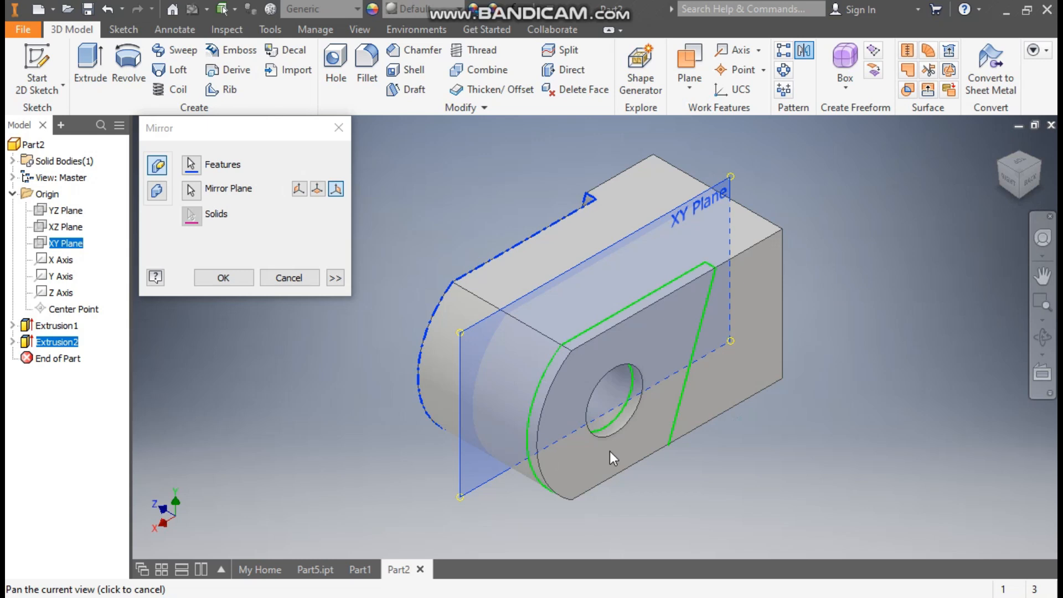
{"action": "left_click", "coordinate": [221, 283]}
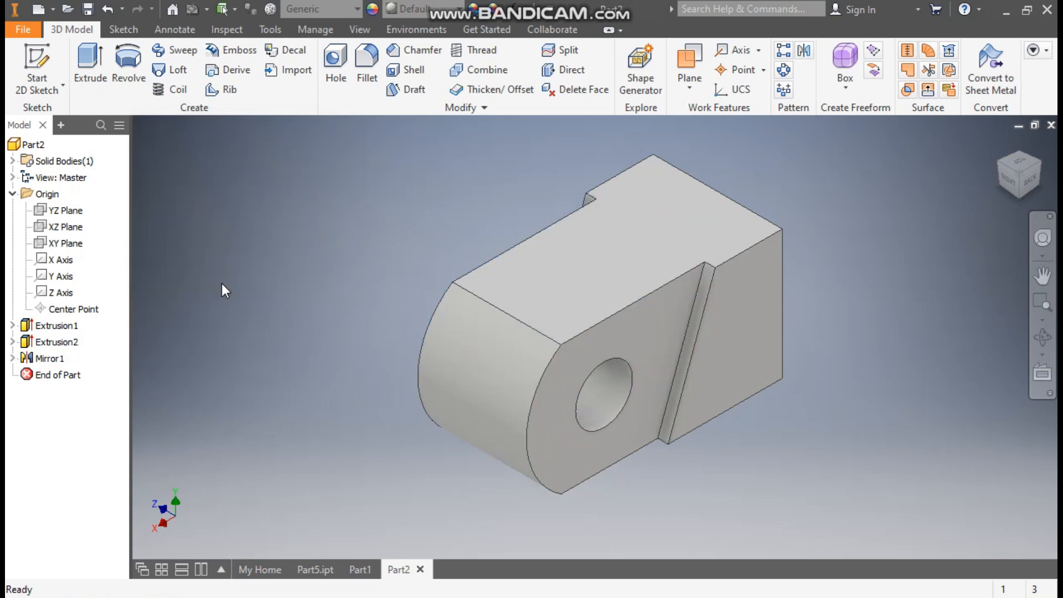
- Start a new sketch on the block's top face, oriented with the rounded end pointing right
{"action": "left_click", "coordinate": [629, 216]}
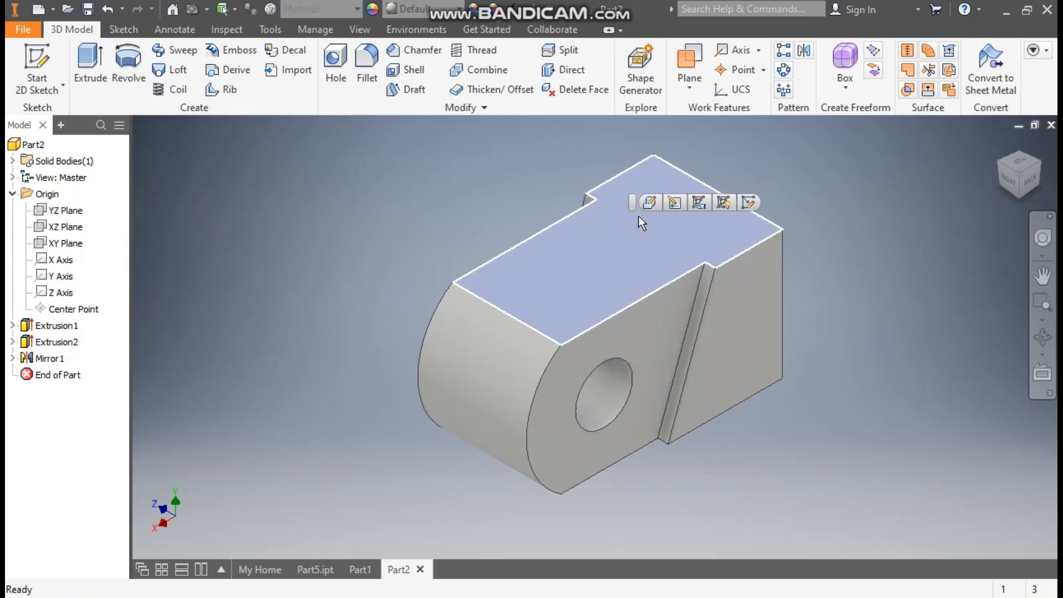
{"action": "left_click", "coordinate": [745, 198]}
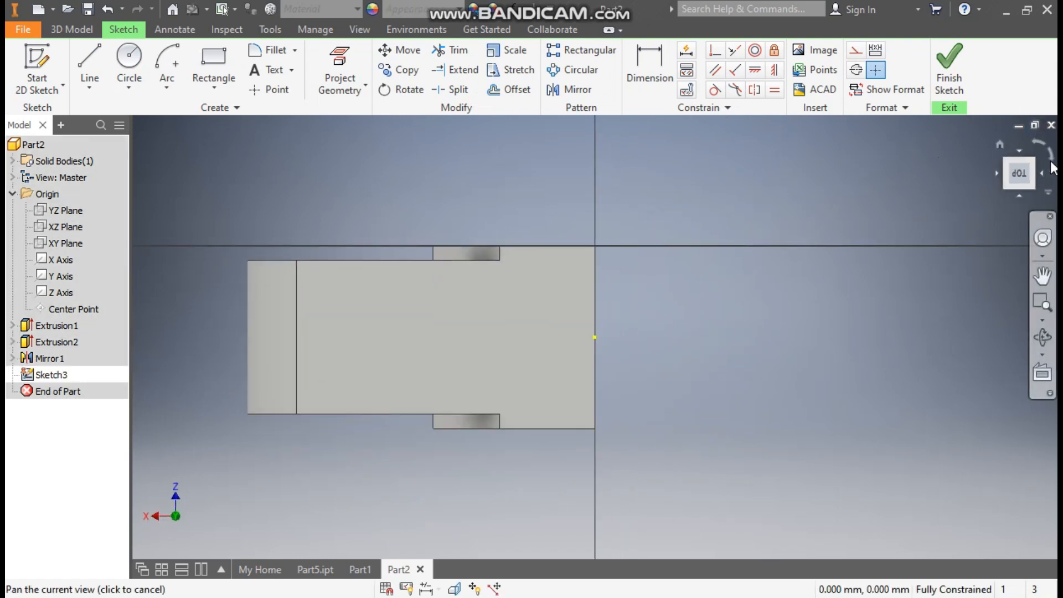
{"action": "left_click", "coordinate": [1050, 159]}
{"action": "left_click", "coordinate": [1049, 161]}
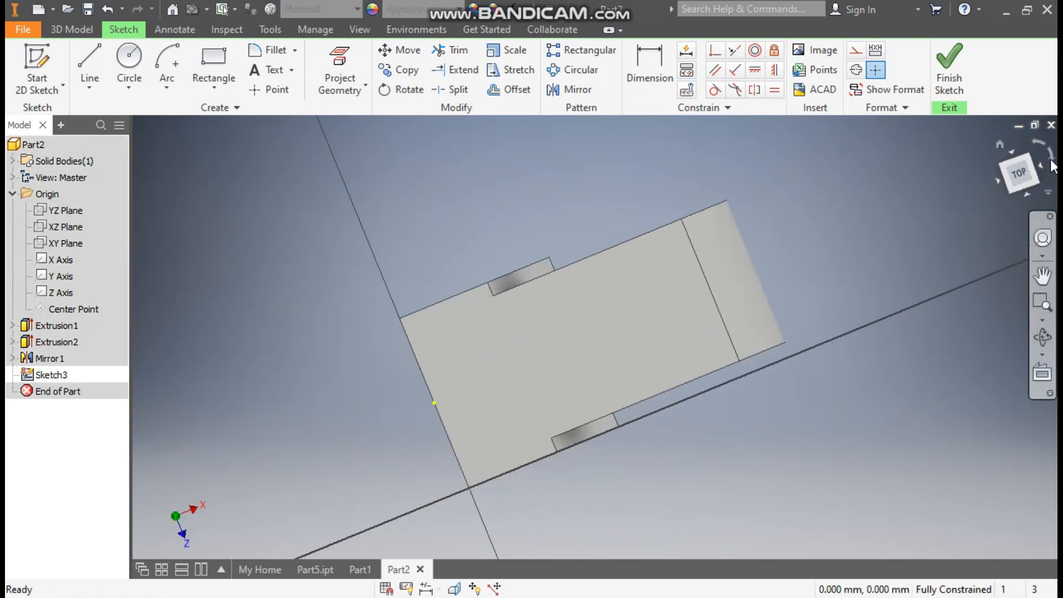
{"action": "left_click_drag", "start_coordinate": [805, 352], "coordinate": [739, 292]}
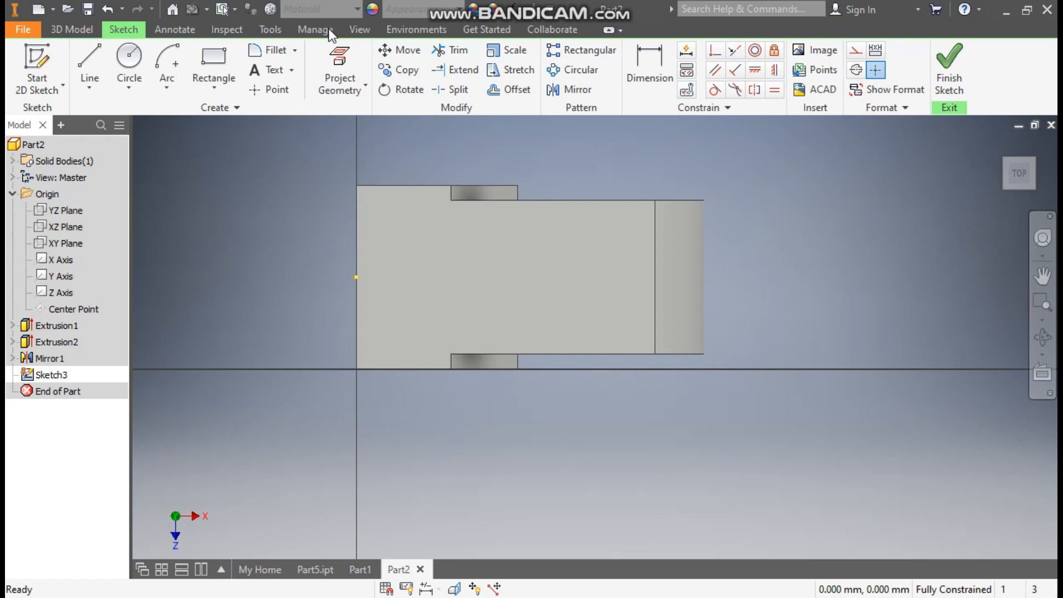
- Sketch a two-point rectangle lengthwise on the top face, from about 9 mm inside the flat end past the rounded end, and consult Part5.ipt for reference
{"action": "left_click", "coordinate": [219, 82]}
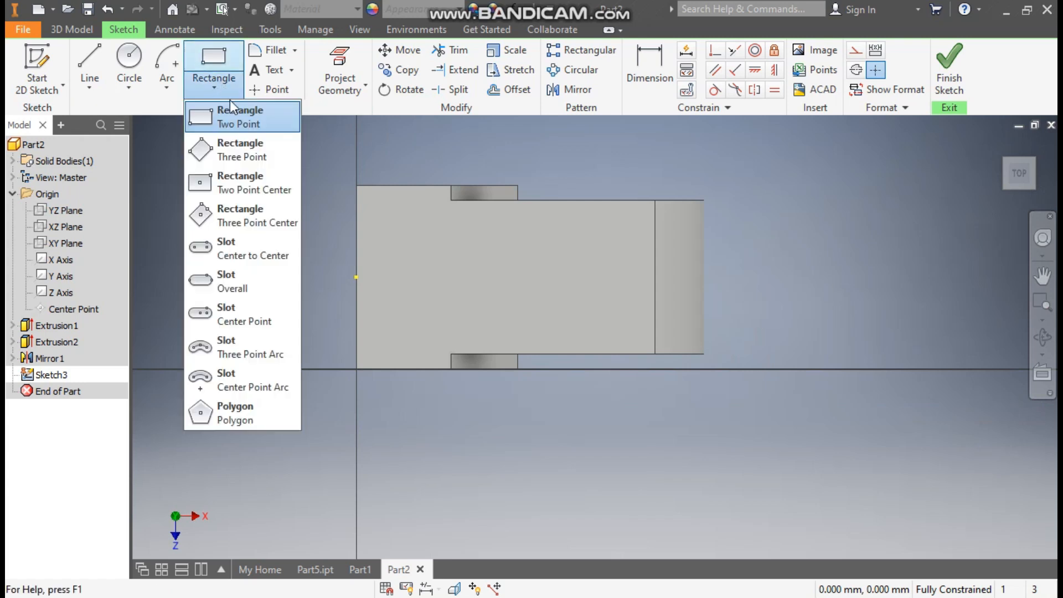
{"action": "left_click", "coordinate": [231, 118]}
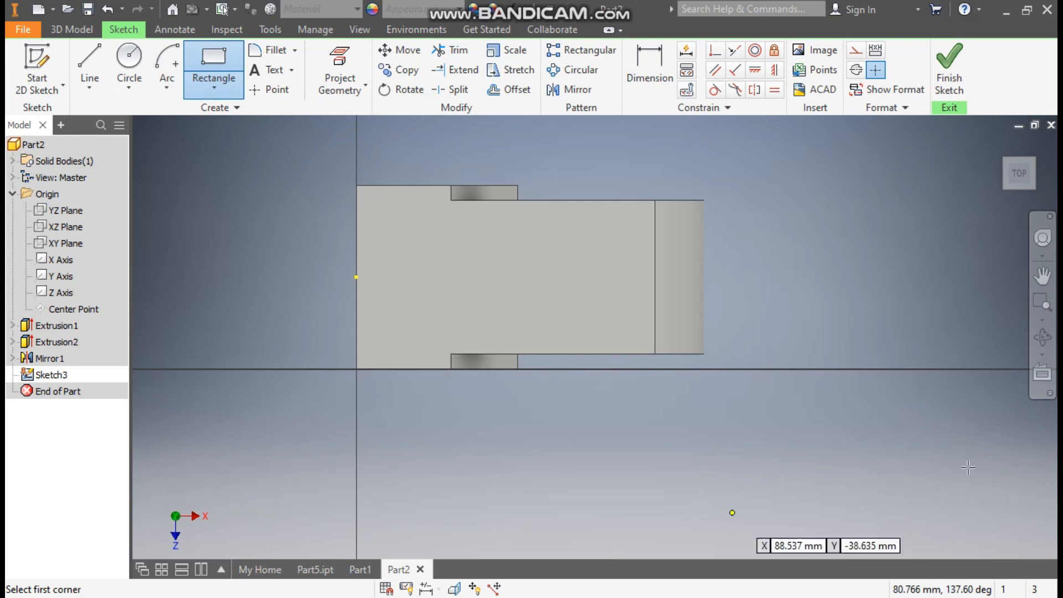
{"action": "left_click", "coordinate": [390, 239]}
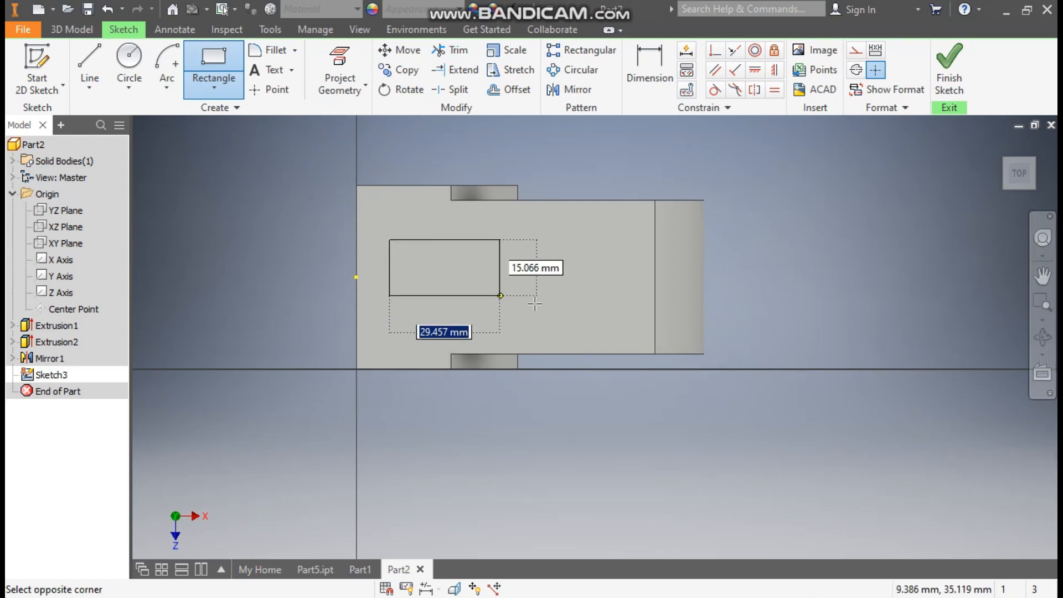
{"action": "left_click", "coordinate": [738, 312]}
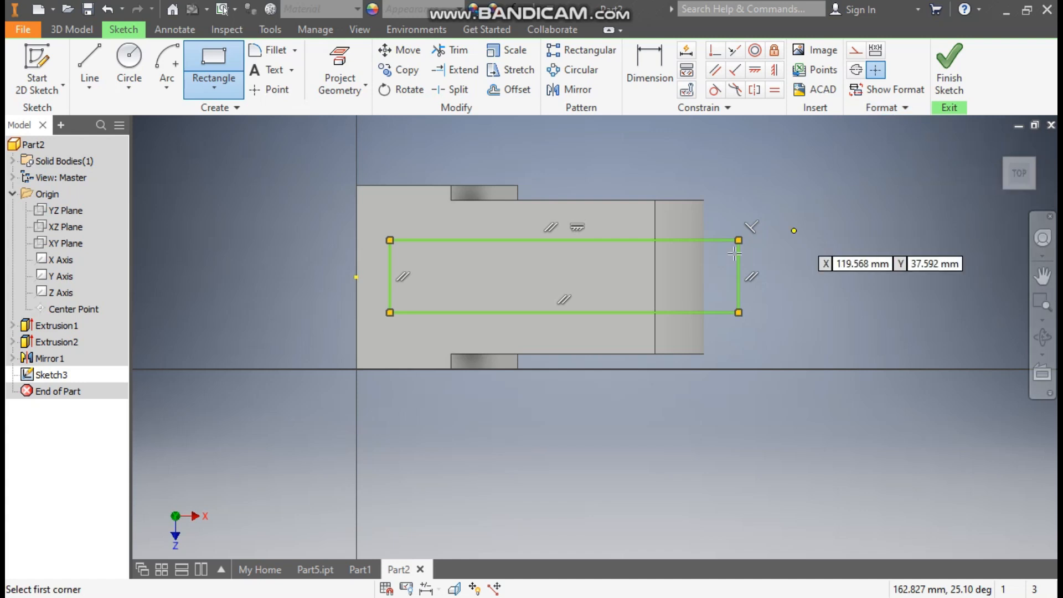
{"action": "left_click", "coordinate": [307, 569]}
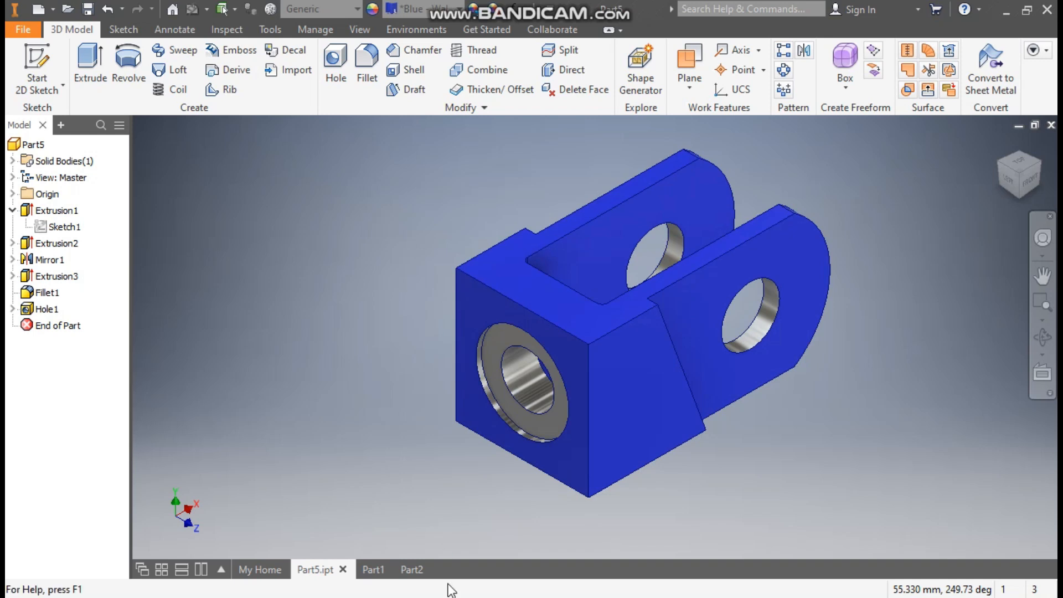
{"action": "left_click", "coordinate": [414, 571]}
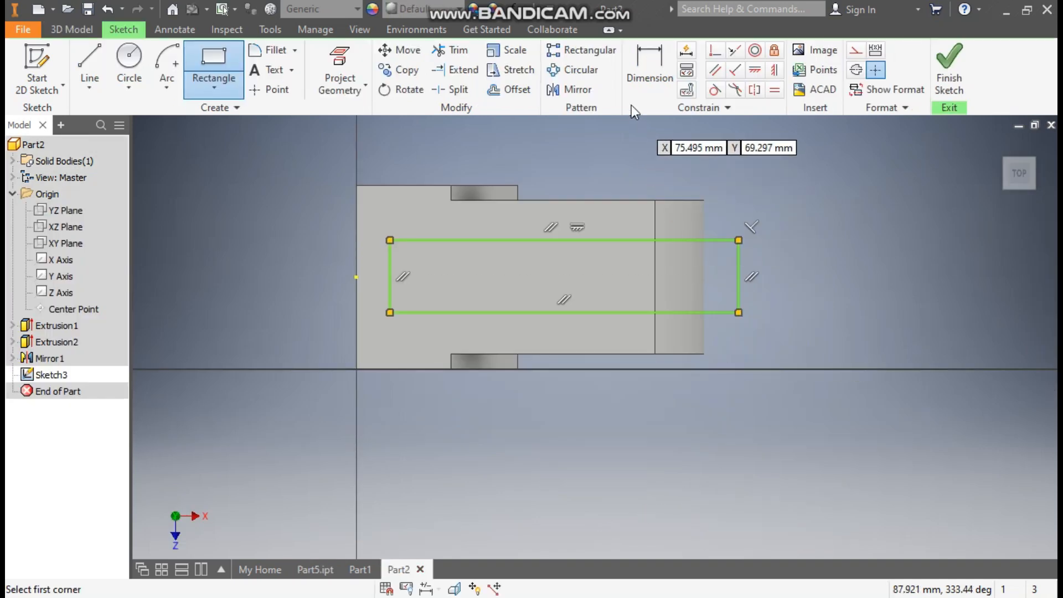
- Dimension the rectangle's inner short side 15 mm from the block's flat end edge
{"action": "left_click", "coordinate": [636, 60]}
{"action": "left_click", "coordinate": [357, 244]}
{"action": "left_click", "coordinate": [389, 260]}
{"action": "left_click", "coordinate": [385, 216]}
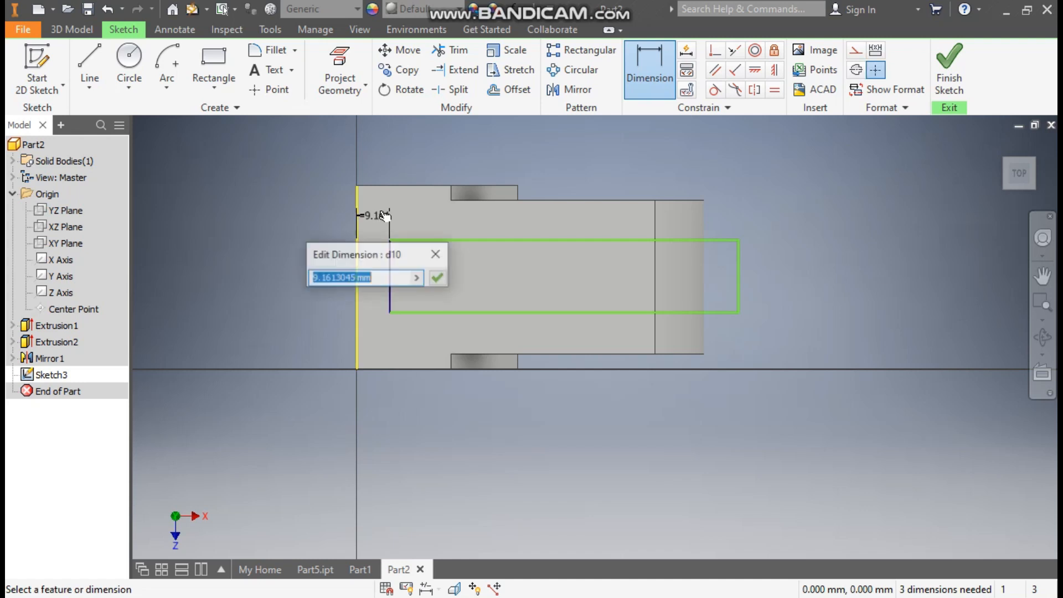
{"action": "type", "text": "15"}
{"action": "key", "text": "Return"}
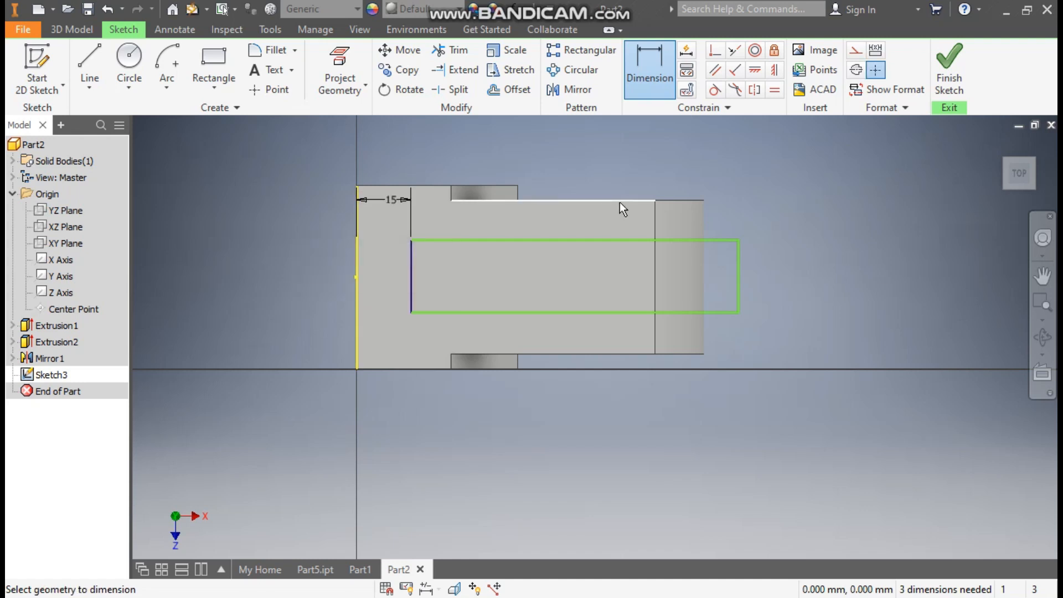
- Dimension the rectangle 90 mm long and 30 mm wide
{"action": "left_click", "coordinate": [603, 240]}
{"action": "left_click", "coordinate": [605, 164]}
{"action": "type", "text": "90"}
{"action": "key", "text": "Return"}
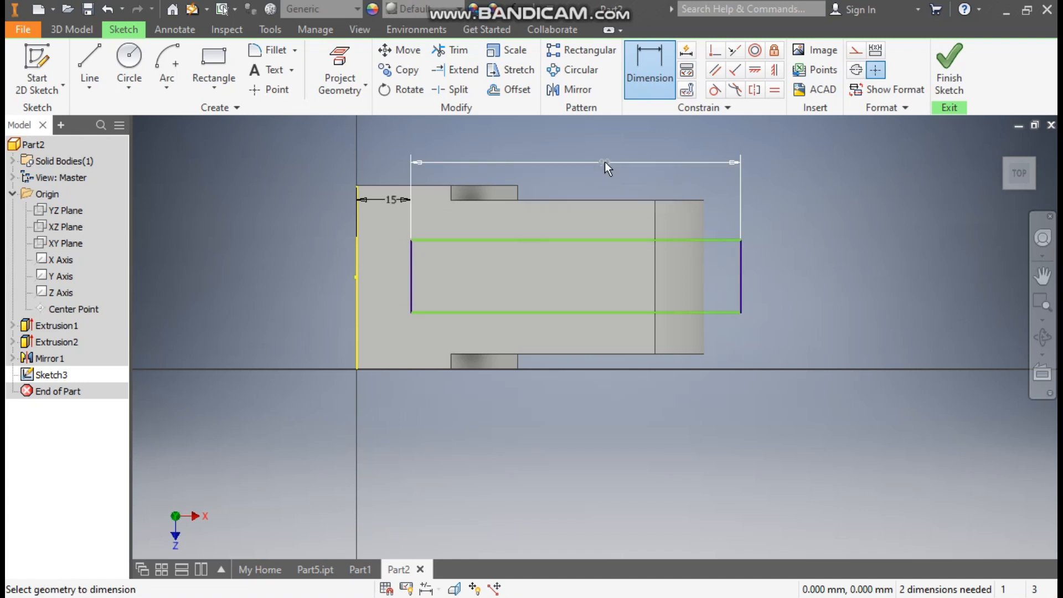
{"action": "left_click", "coordinate": [740, 264]}
{"action": "left_click", "coordinate": [778, 264]}
{"action": "type", "text": "30"}
{"action": "key", "text": "Return"}
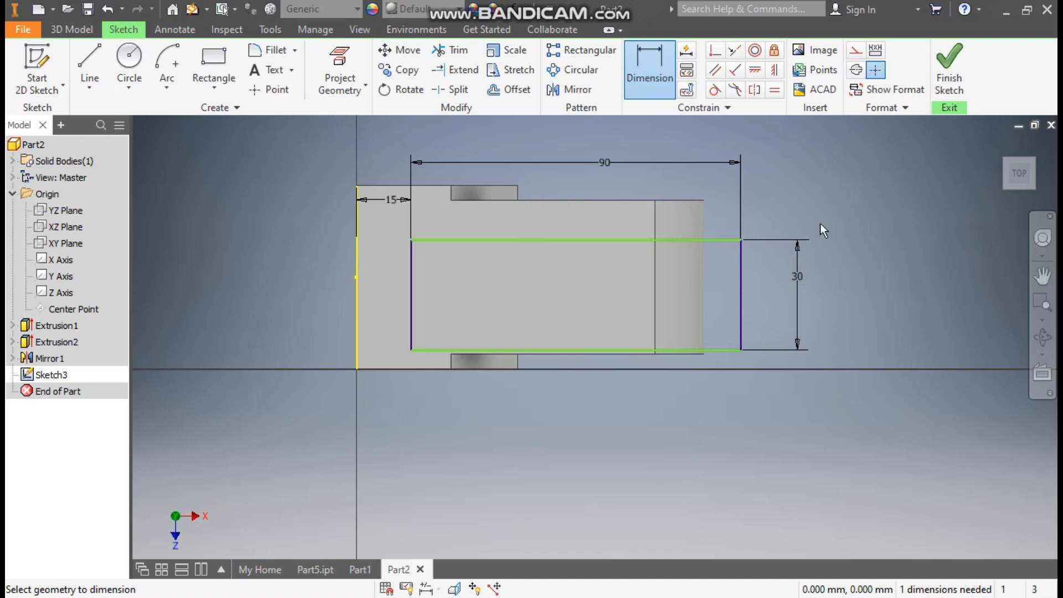
- Constrain the midpoint of the rectangle's inner short side horizontally to the flat end edge's midpoint, and finish the sketch
{"action": "left_click", "coordinate": [754, 70]}
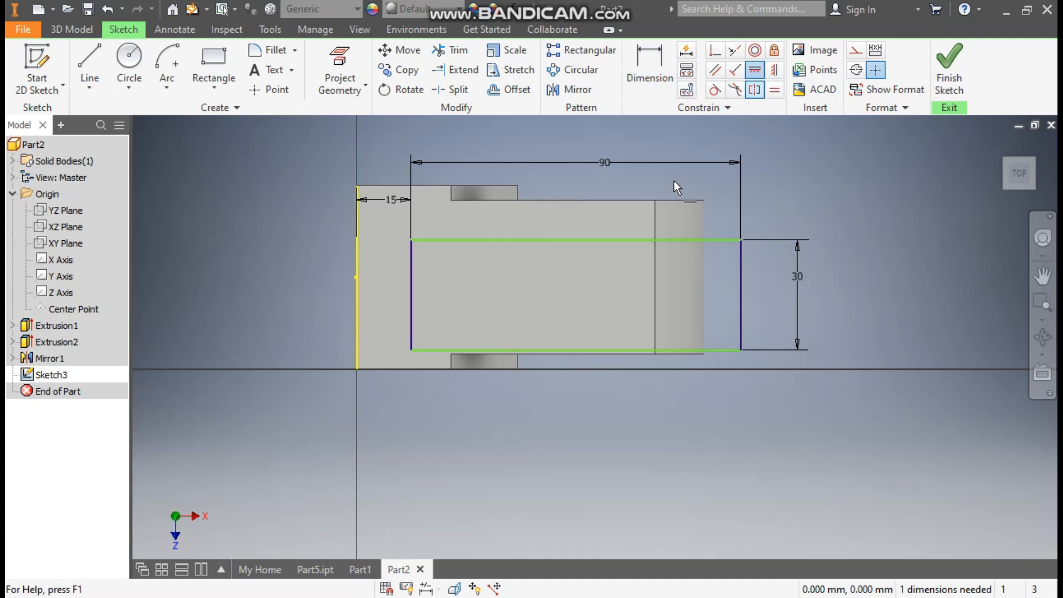
{"action": "left_click", "coordinate": [410, 294]}
{"action": "left_click", "coordinate": [361, 279]}
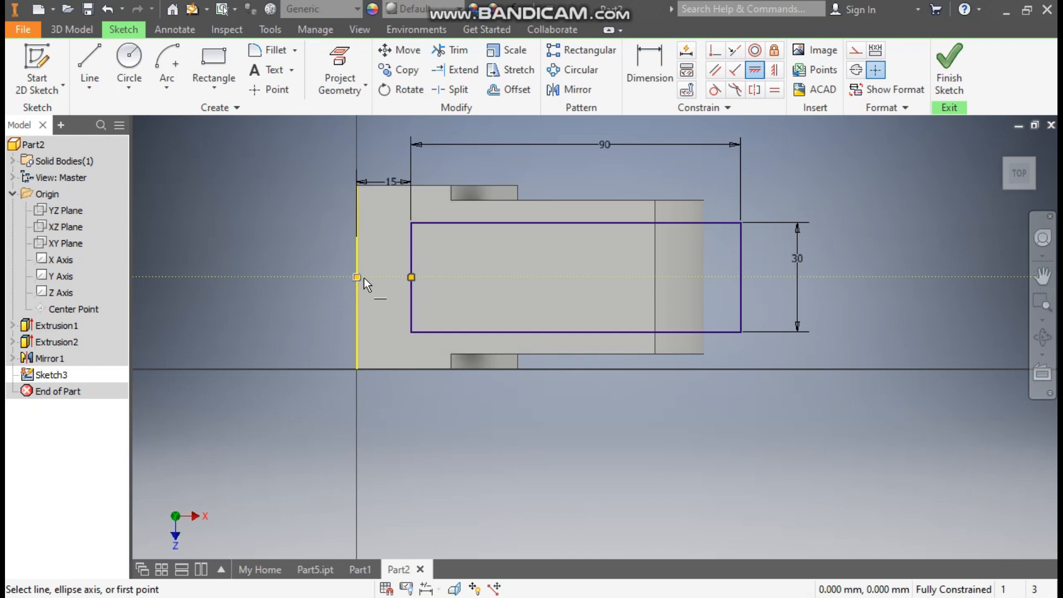
{"action": "left_click", "coordinate": [948, 63]}
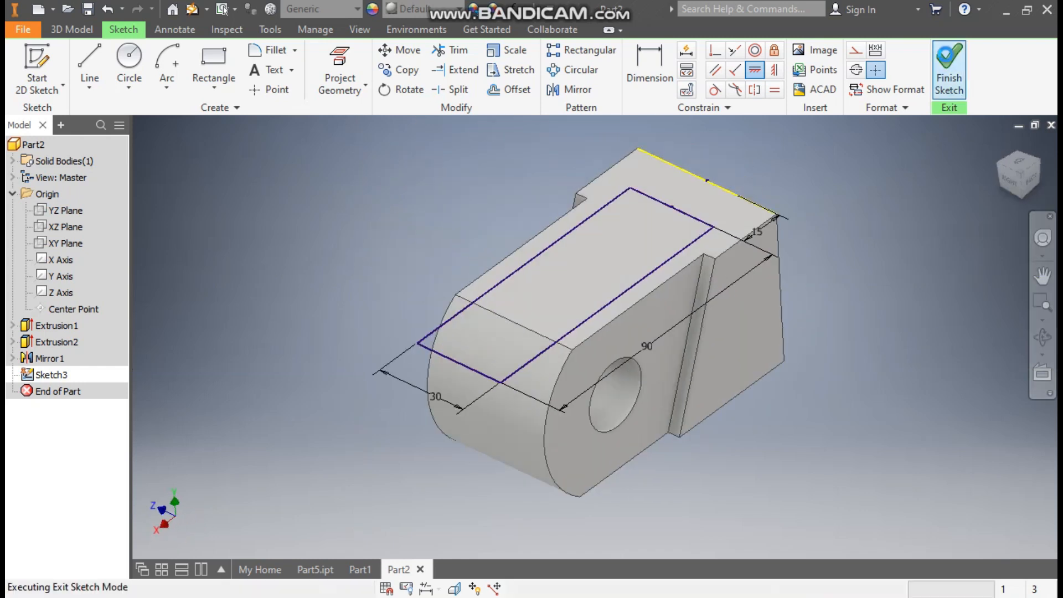
- Cut the rectangle down through the whole body with Extrude, using the All extent, to form the fork opening
{"action": "left_click", "coordinate": [100, 66]}
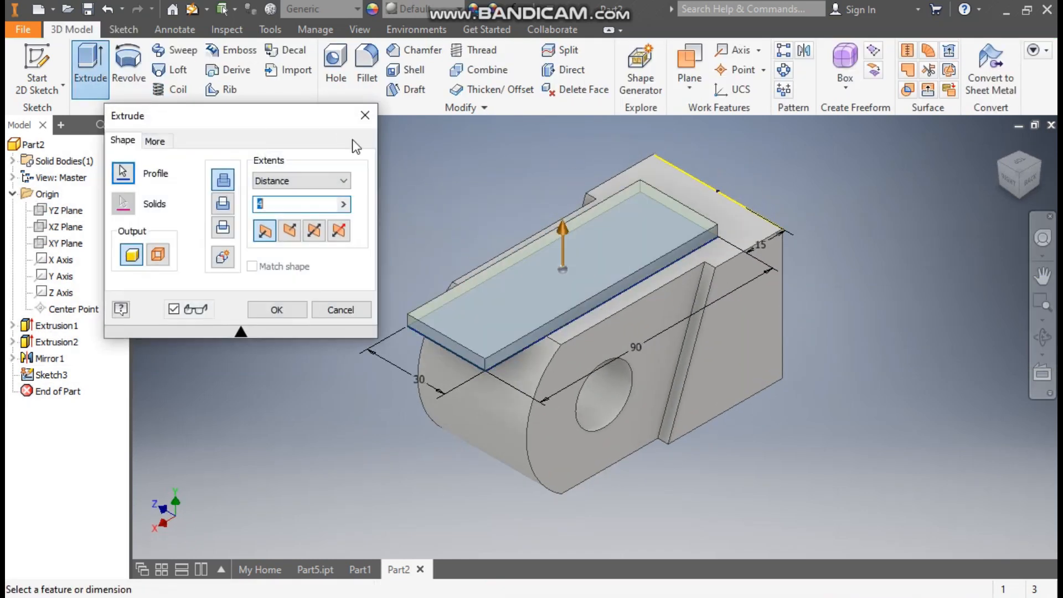
{"action": "left_click", "coordinate": [223, 204]}
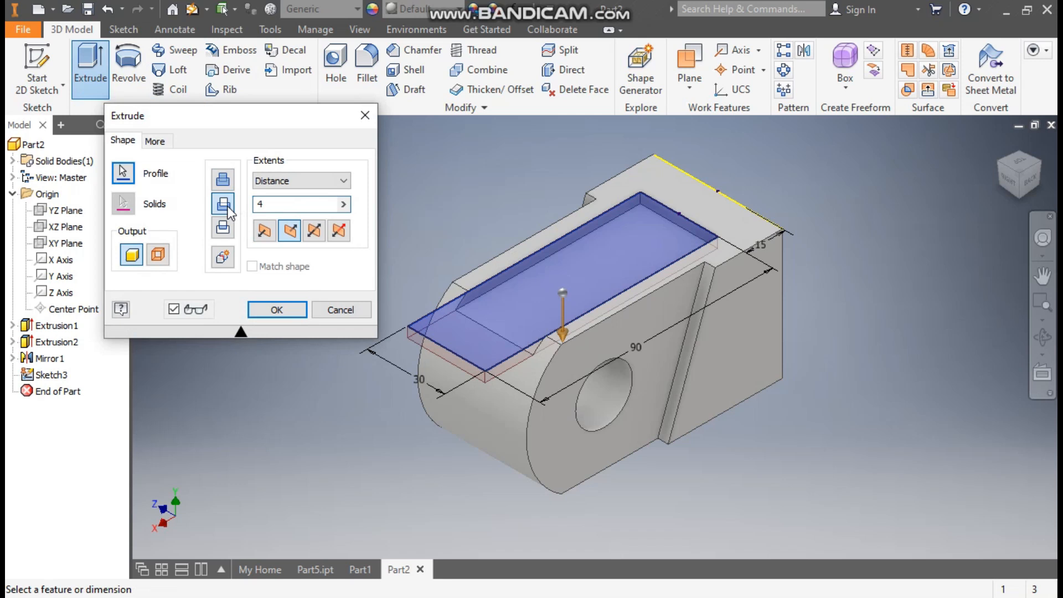
{"action": "left_click", "coordinate": [267, 182]}
{"action": "left_click", "coordinate": [270, 239]}
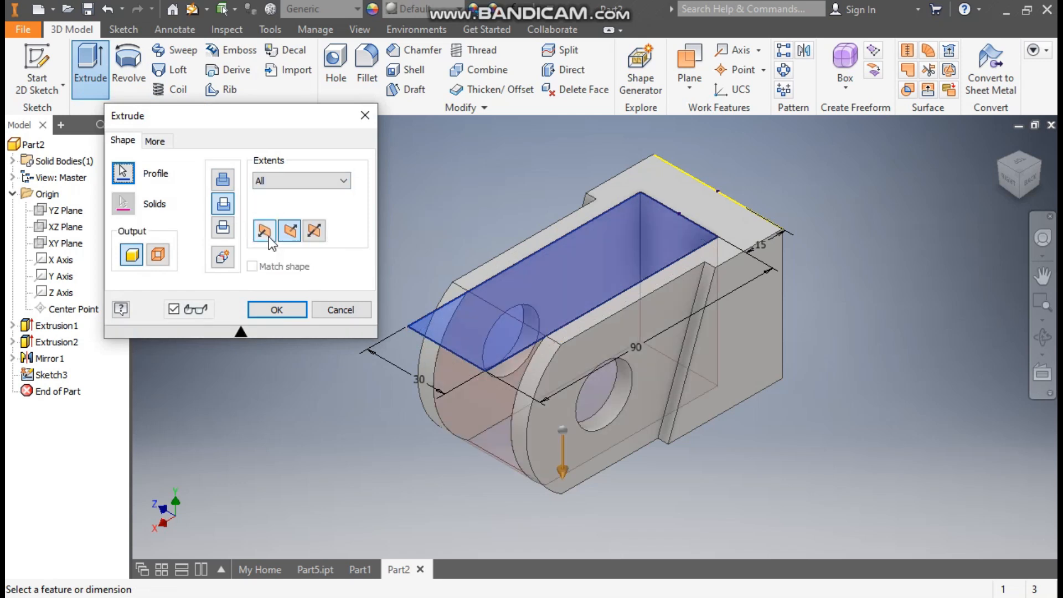
{"action": "left_click", "coordinate": [267, 311]}
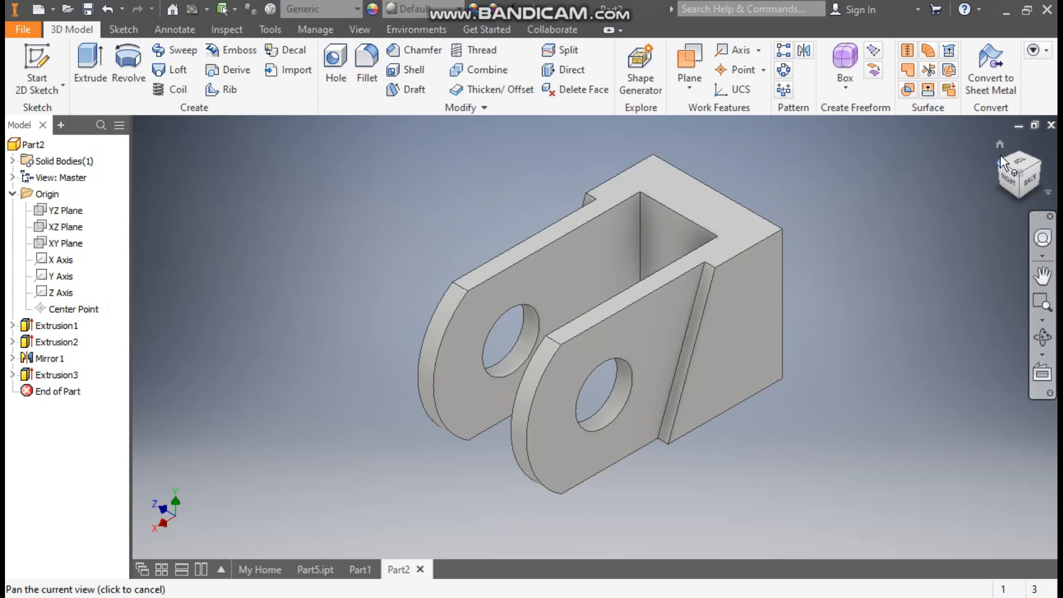
- Fillet the two vertical inner corner edges of the fork opening with a 2 mm radius
{"action": "left_click", "coordinate": [1001, 146]}
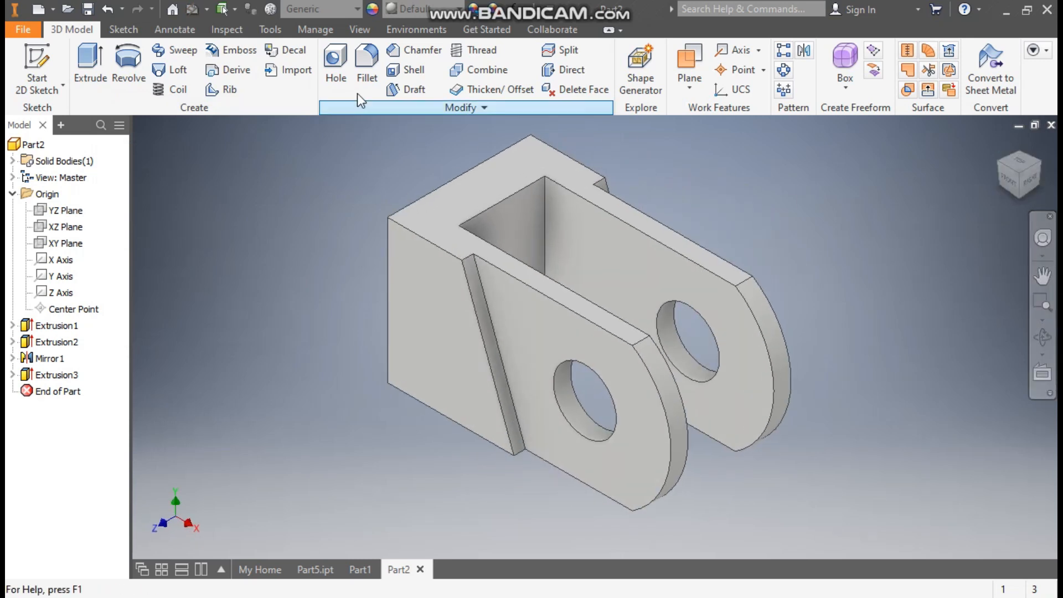
{"action": "left_click", "coordinate": [365, 66]}
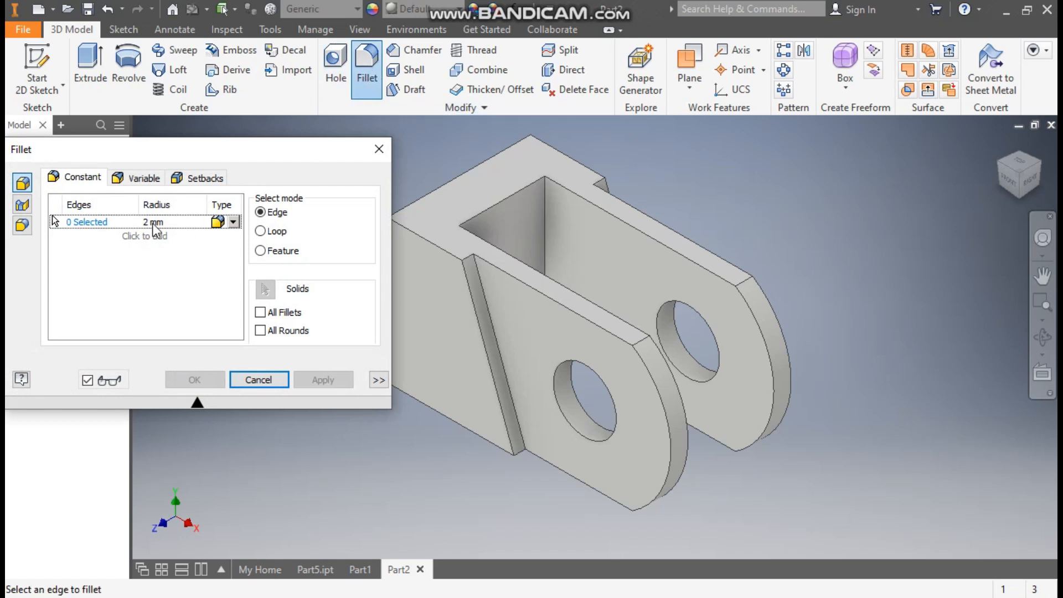
{"action": "left_click", "coordinate": [546, 198]}
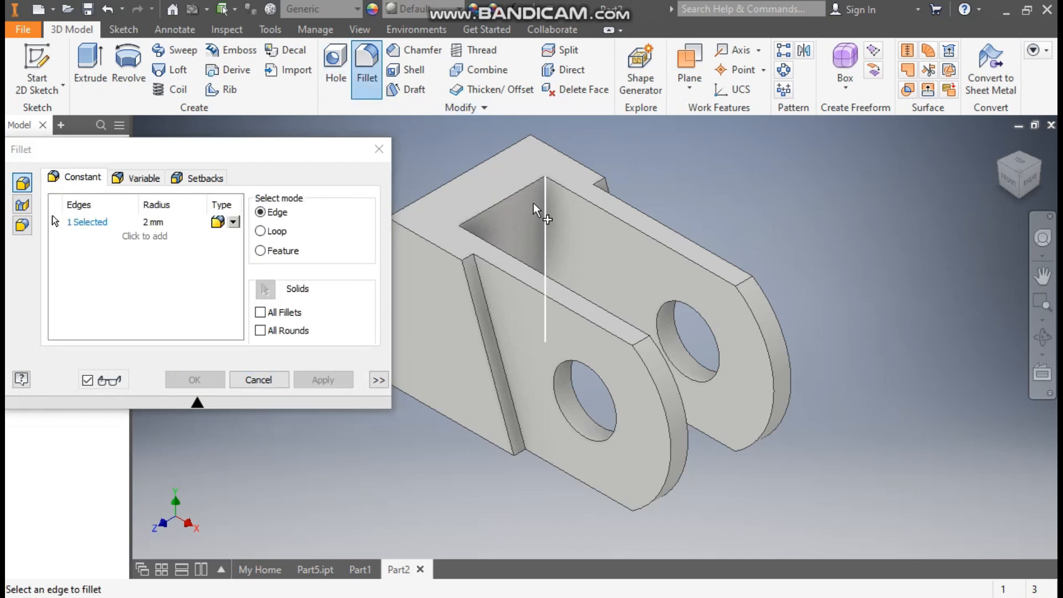
{"action": "scroll", "coordinate": [460, 229], "scroll_direction": "down", "scroll_amount": 5}
{"action": "left_click", "coordinate": [463, 234]}
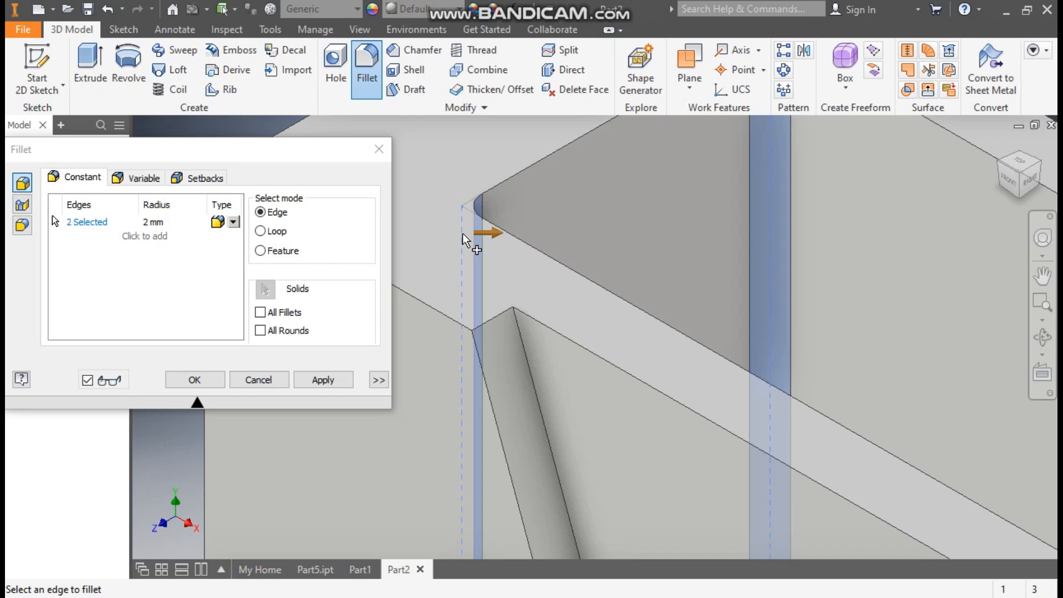
{"action": "scroll", "coordinate": [532, 268], "scroll_direction": "up", "scroll_amount": 5}
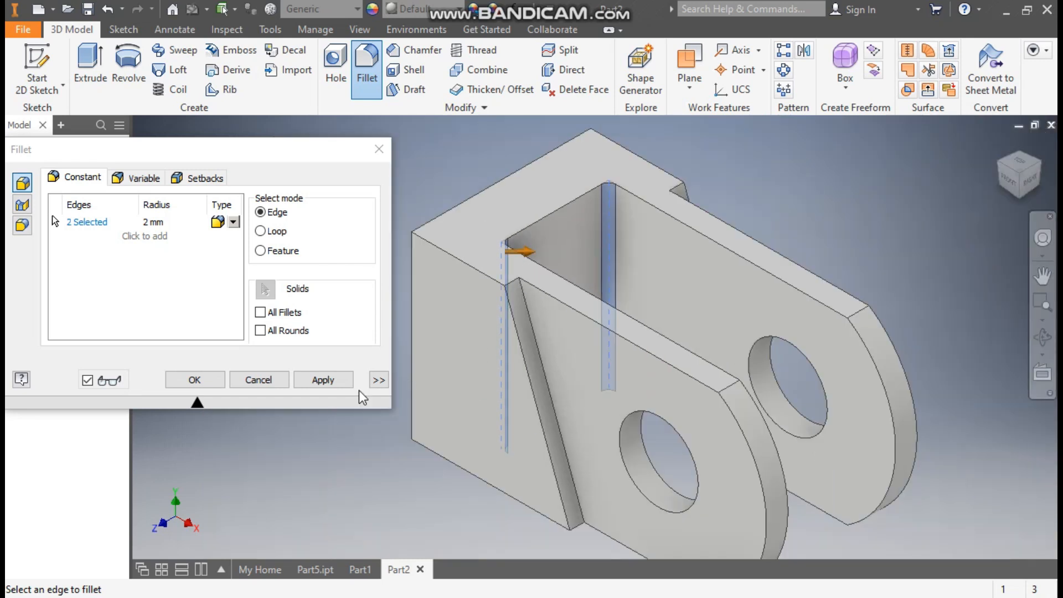
{"action": "left_click", "coordinate": [195, 380]}
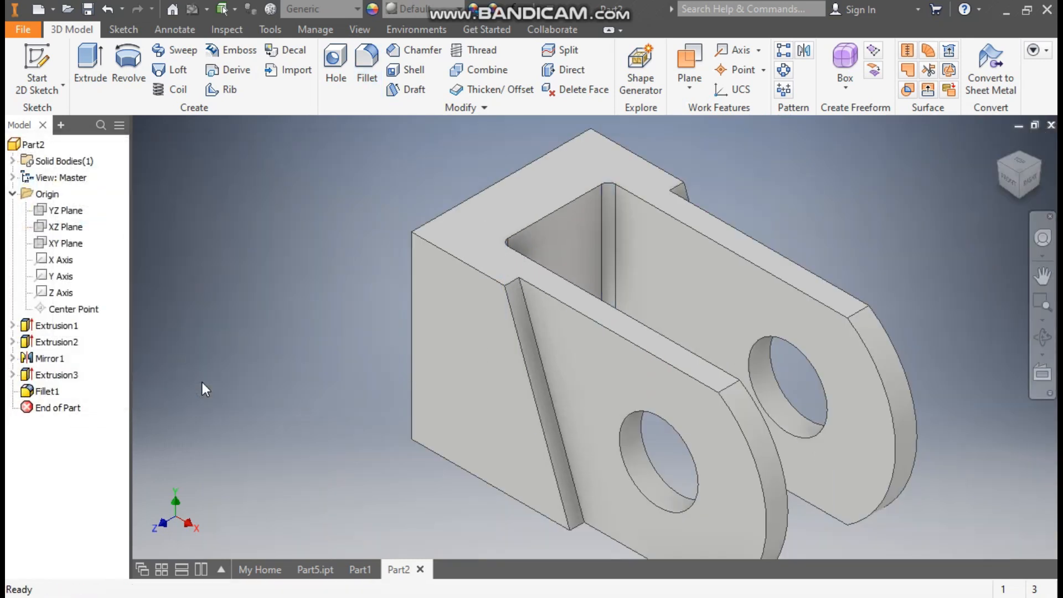
- Create a sketch on the block's flat end face with a single point at the face's center, and finish the sketch
{"action": "left_click", "coordinate": [996, 162]}
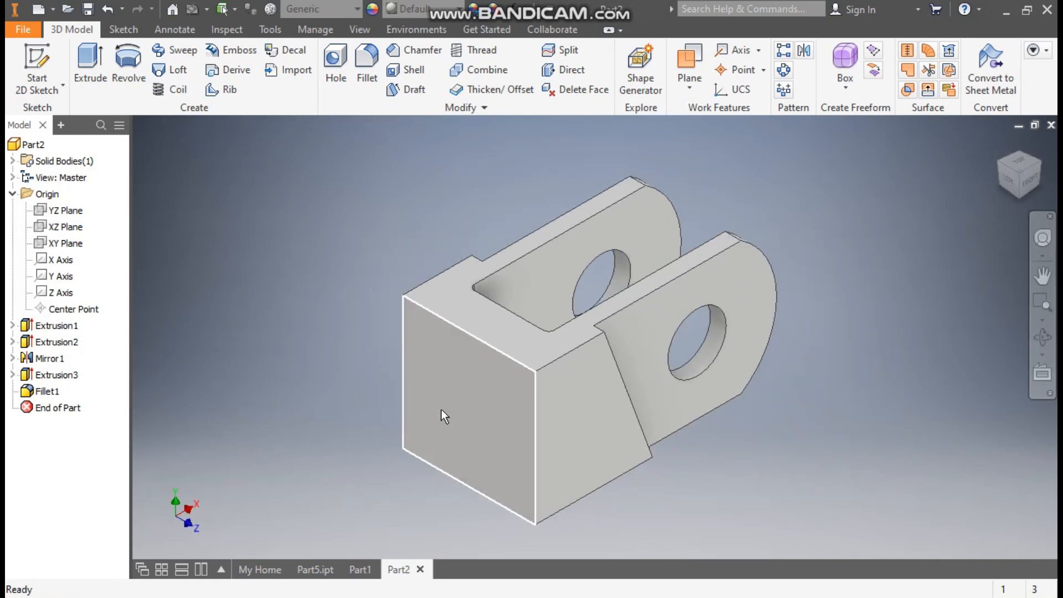
{"action": "left_click", "coordinate": [458, 420]}
{"action": "left_click", "coordinate": [560, 397]}
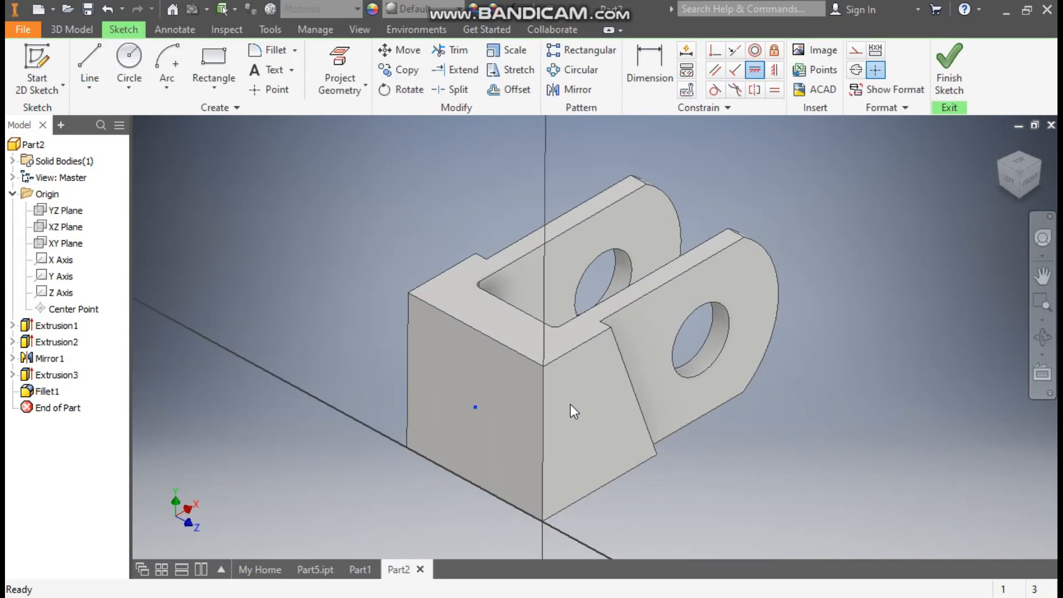
{"action": "left_click", "coordinate": [274, 92]}
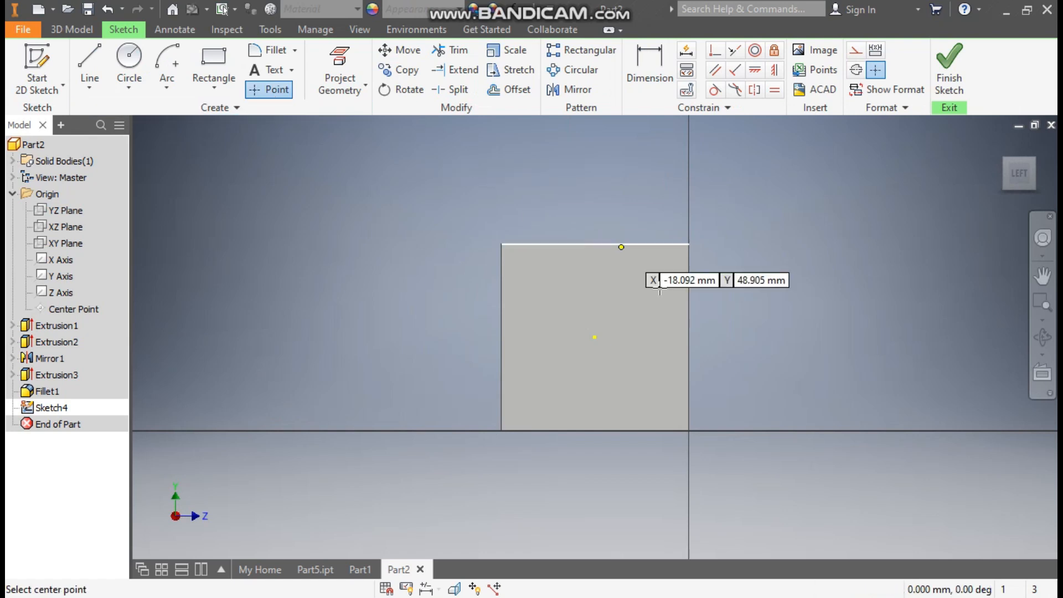
{"action": "left_click", "coordinate": [594, 336]}
{"action": "left_click", "coordinate": [950, 61]}
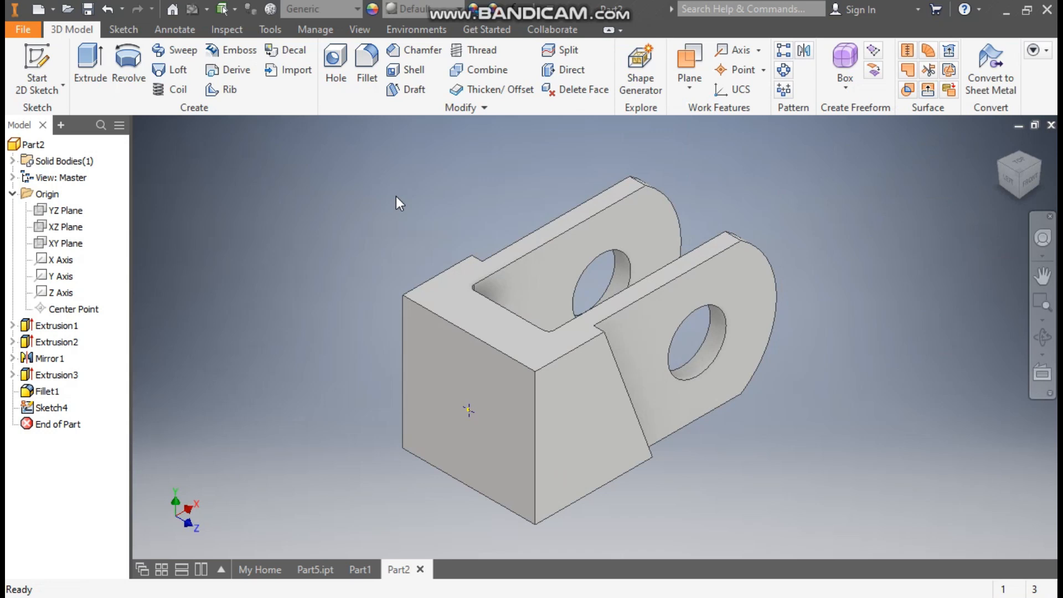
- Begin a through-all counterbore hole at the end face's center point, with a 35 mm counterbore diameter
{"action": "left_click", "coordinate": [331, 62]}
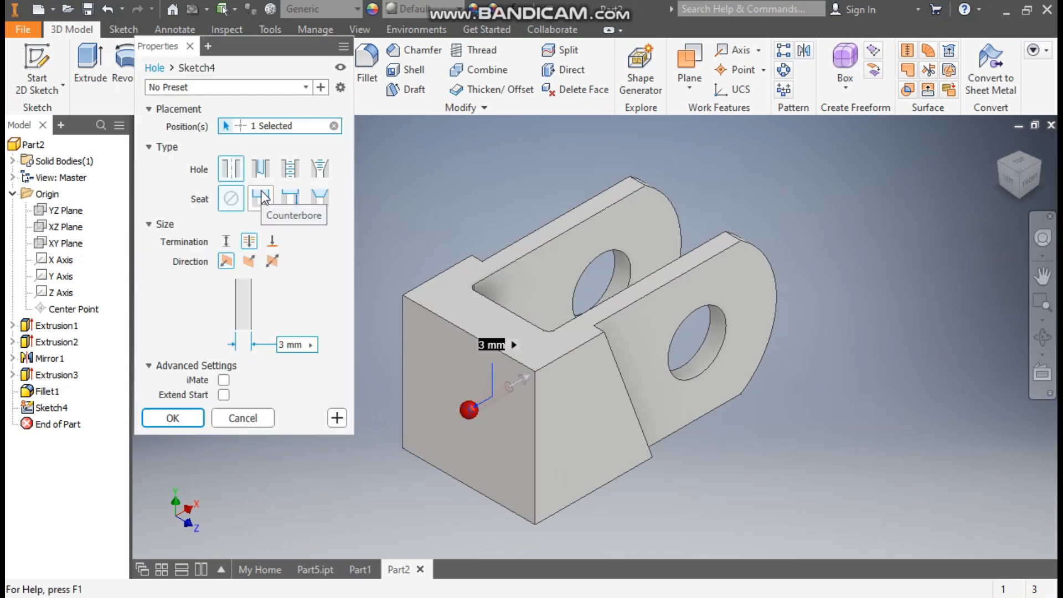
{"action": "left_click", "coordinate": [262, 199]}
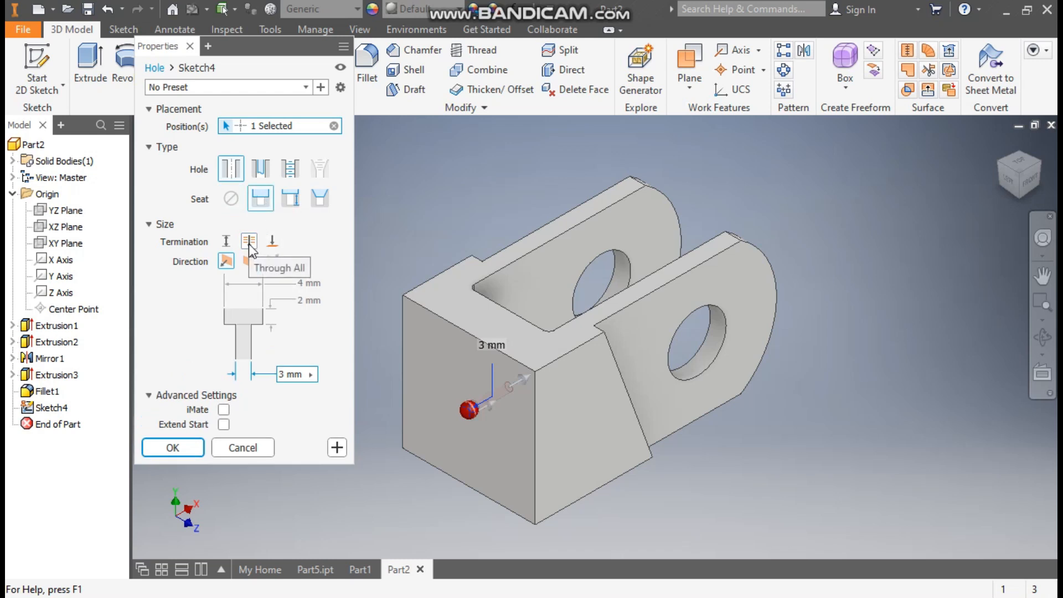
{"action": "left_click", "coordinate": [299, 283]}
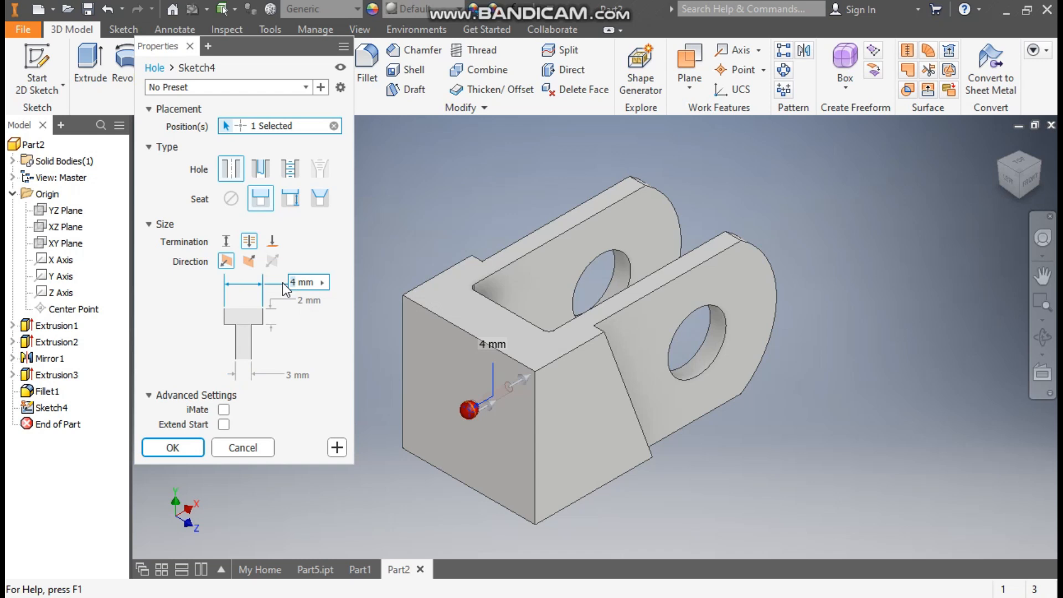
{"action": "double_click", "coordinate": [293, 283]}
{"action": "type", "text": "35"}
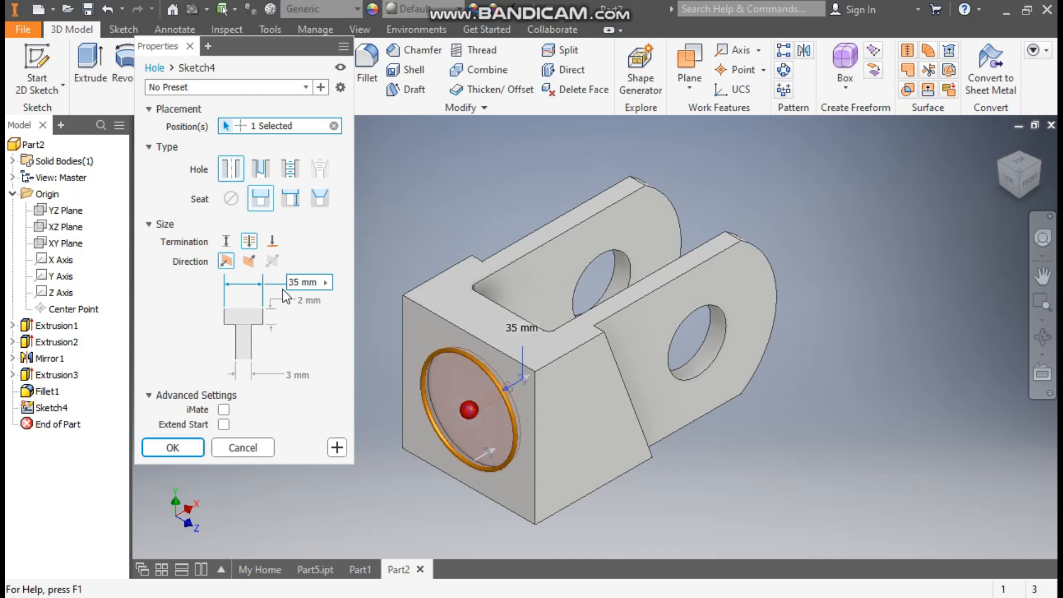
- Set the counterbored hole's bore diameter to 20 mm and create the hole
{"action": "left_click", "coordinate": [302, 300]}
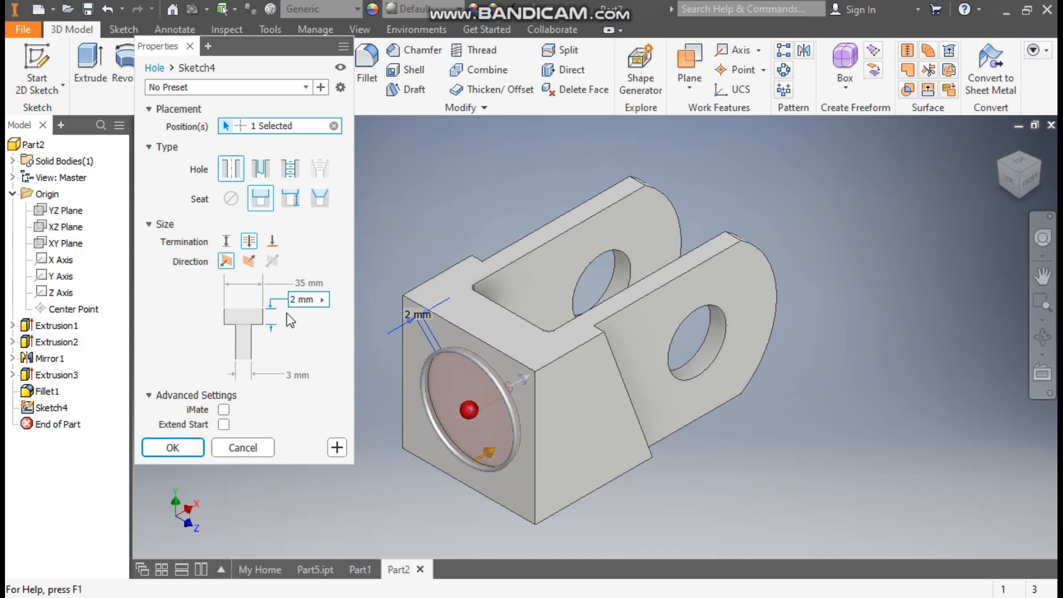
{"action": "left_click", "coordinate": [290, 374]}
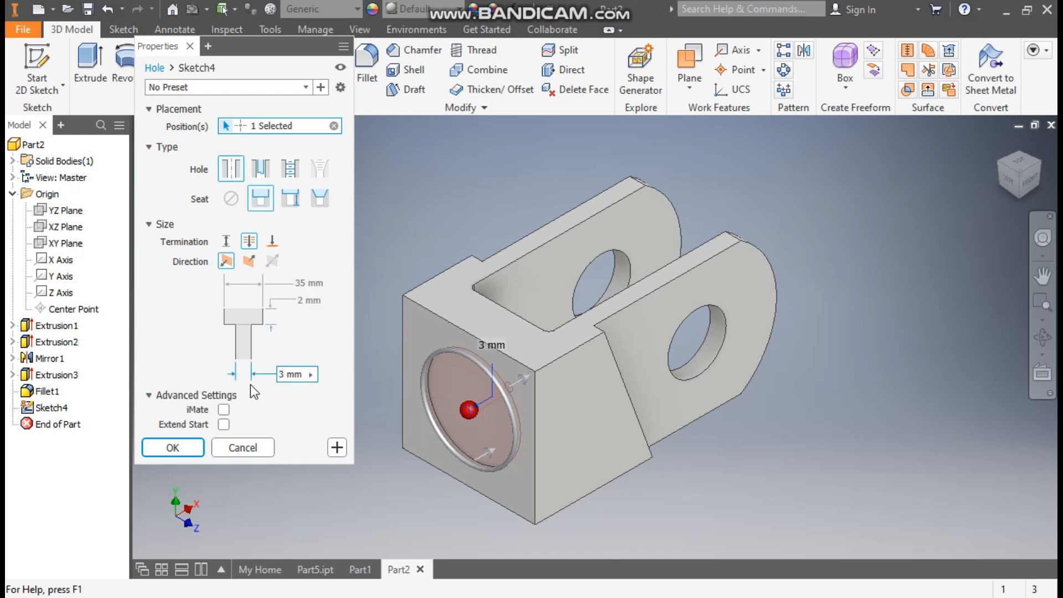
{"action": "key", "text": "BackSpace"}
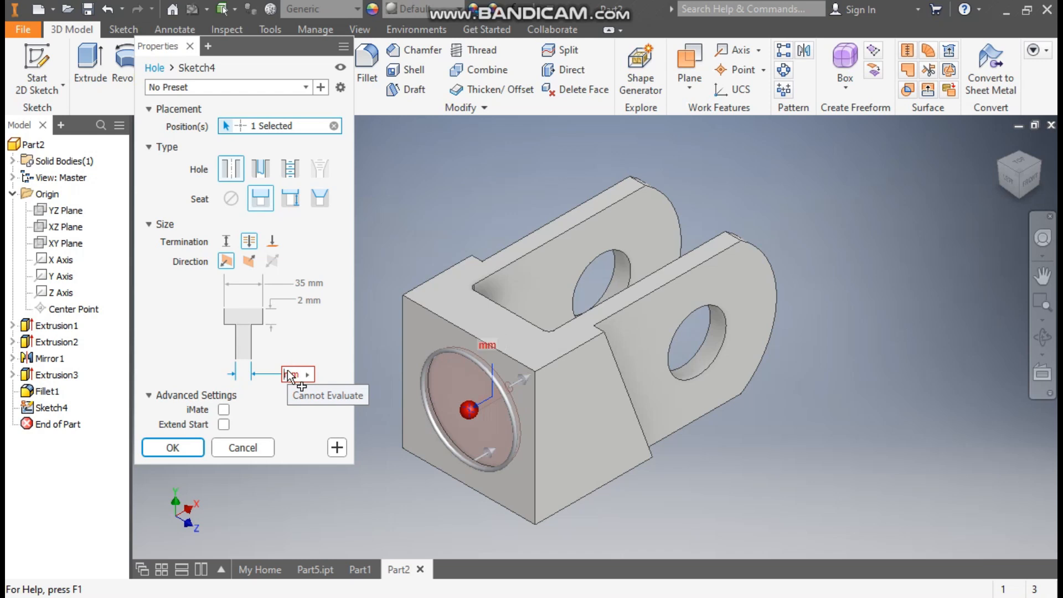
{"action": "type", "text": "20"}
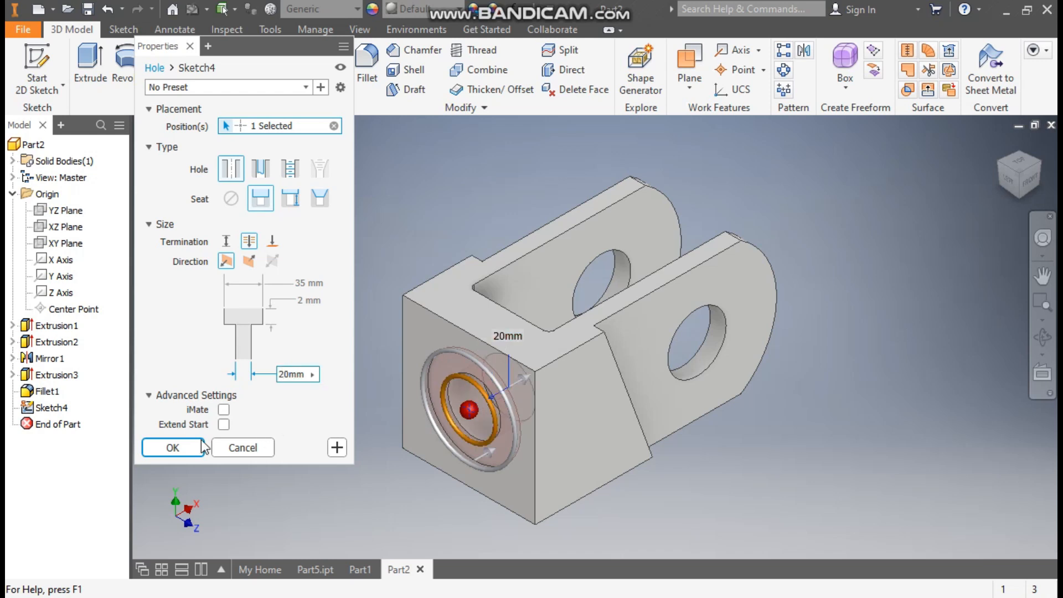
{"action": "left_click", "coordinate": [175, 443]}
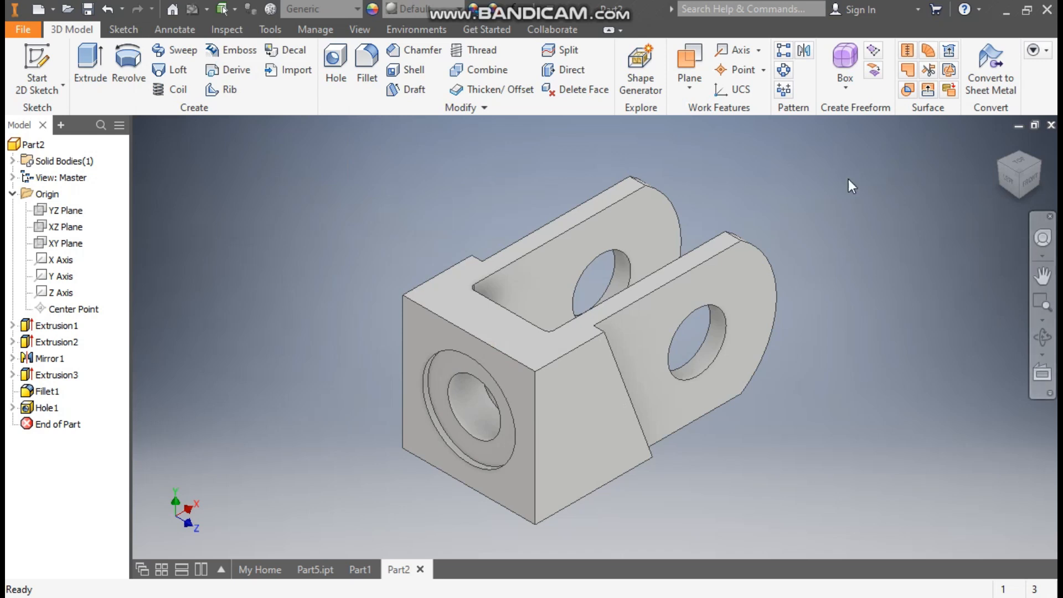
- Apply the Blue - Wall Paint - Glossy appearance to the whole part
{"action": "left_click", "coordinate": [47, 407]}
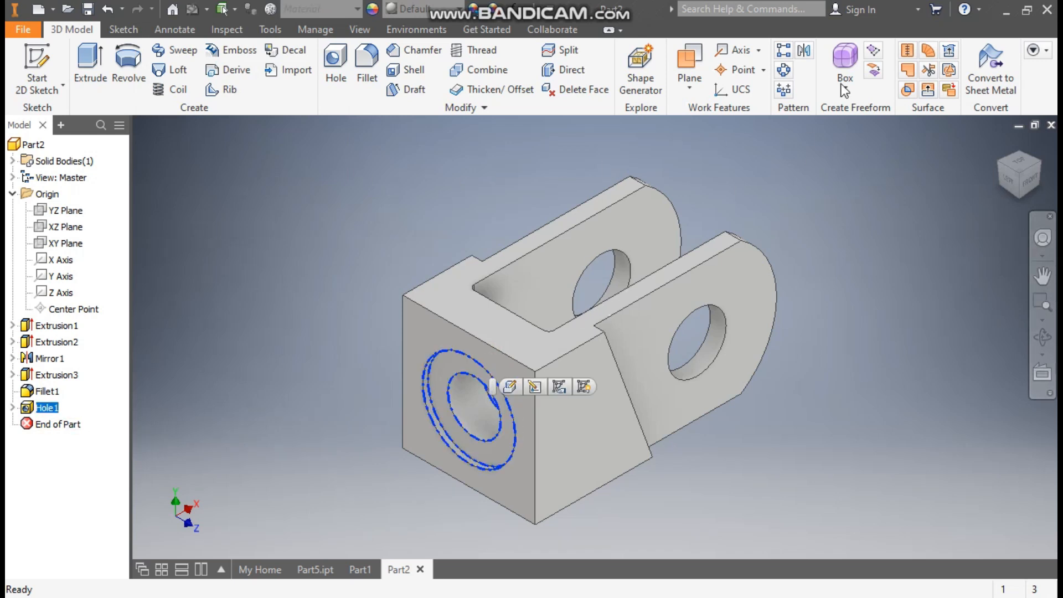
{"action": "left_click", "coordinate": [343, 206]}
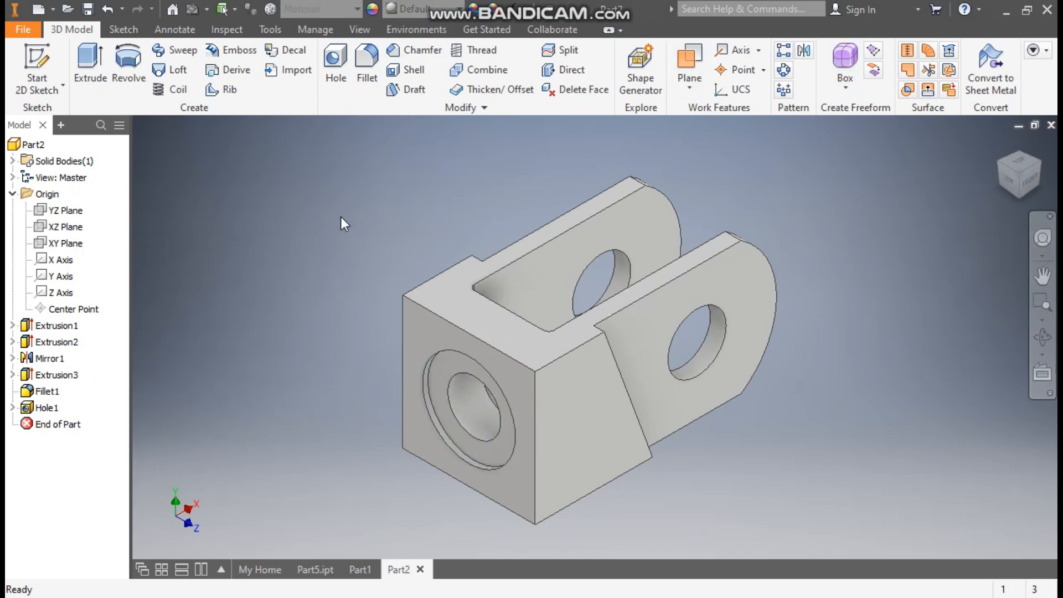
{"action": "left_click", "coordinate": [430, 17]}
{"action": "scroll", "coordinate": [446, 184], "scroll_direction": "up", "scroll_amount": 6}
{"action": "scroll", "coordinate": [447, 185], "scroll_direction": "up", "scroll_amount": 5}
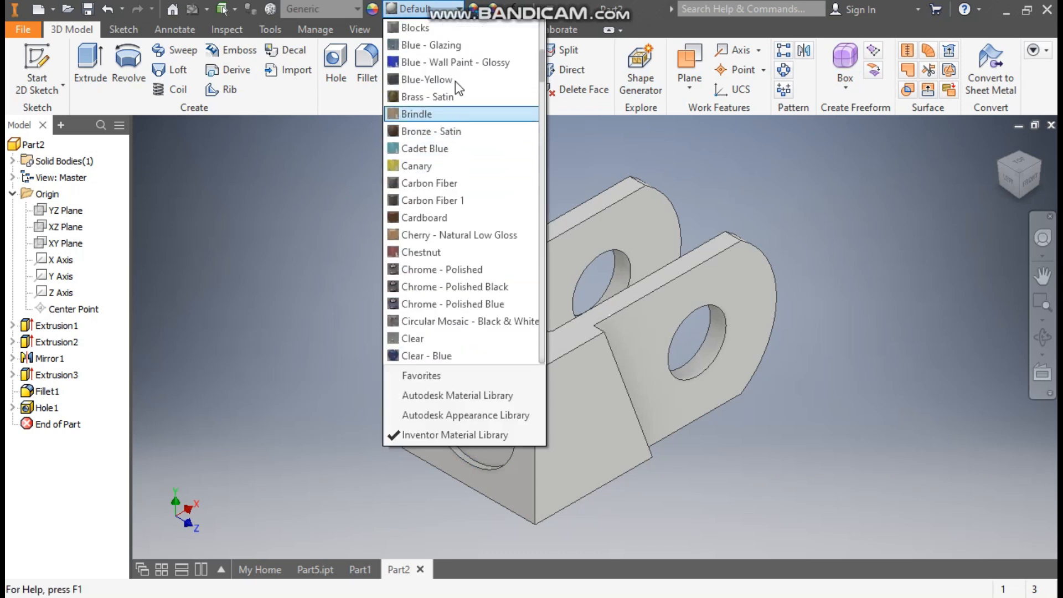
{"action": "left_click", "coordinate": [458, 69]}
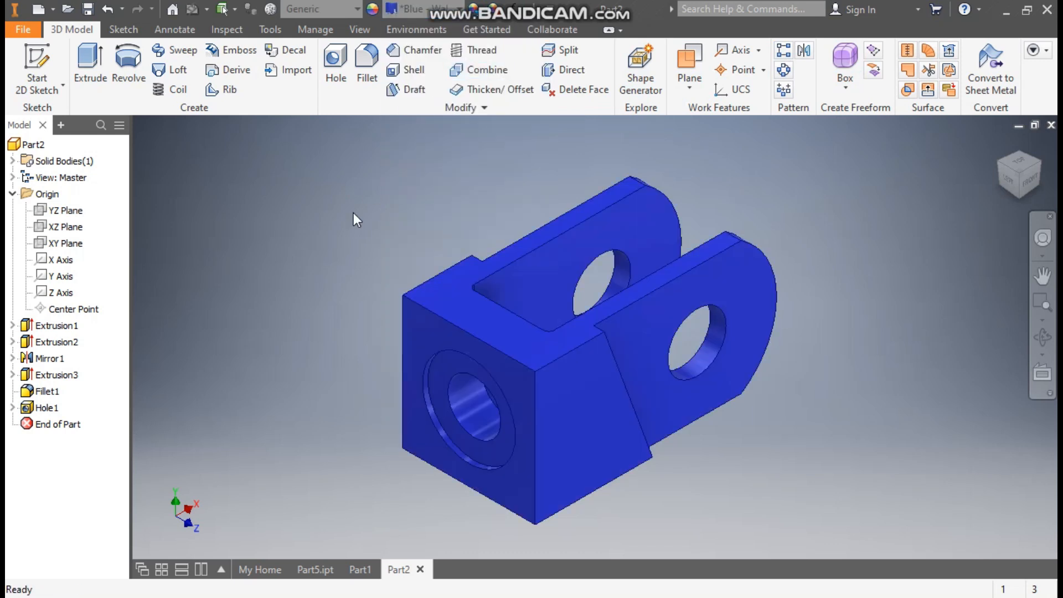
- Apply the Chrome - Polished appearance to the counterbored hole feature on the end face
{"action": "left_click", "coordinate": [47, 407]}
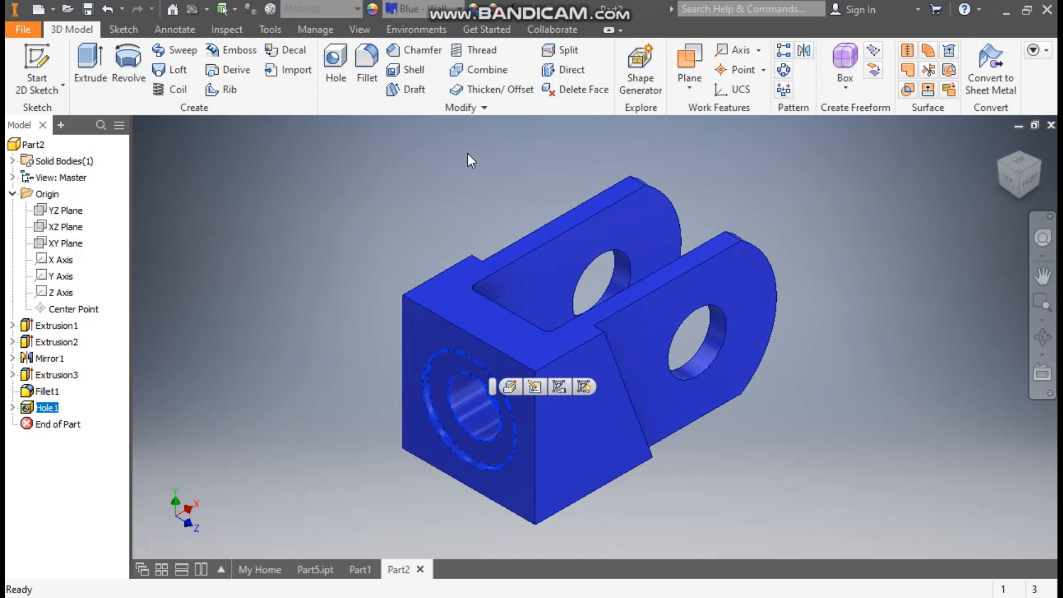
{"action": "left_click", "coordinate": [430, 17]}
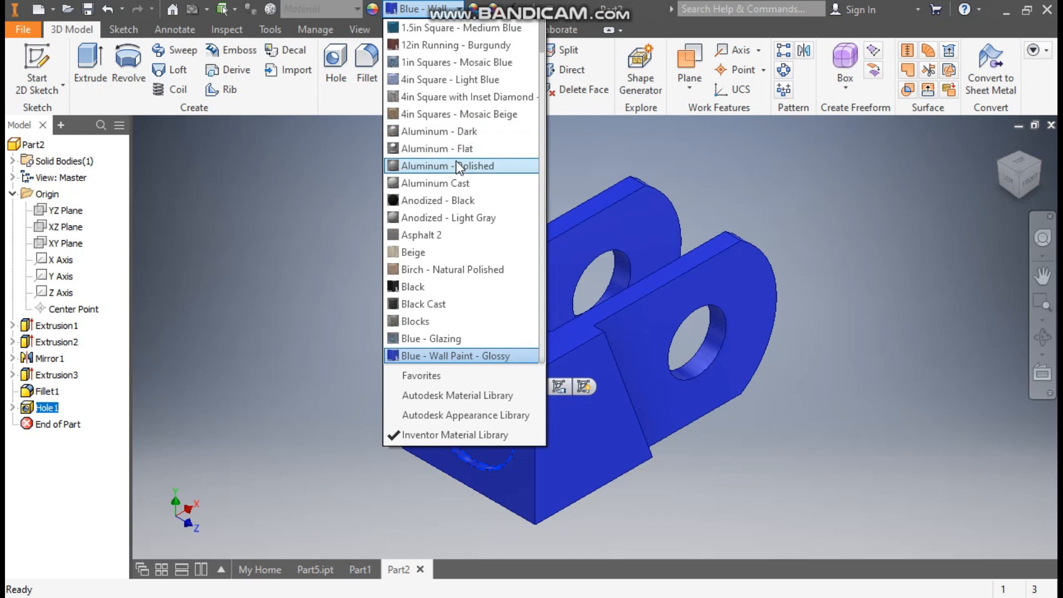
{"action": "scroll", "coordinate": [452, 288], "scroll_direction": "down", "scroll_amount": 3}
{"action": "scroll", "coordinate": [452, 288], "scroll_direction": "down", "scroll_amount": 2}
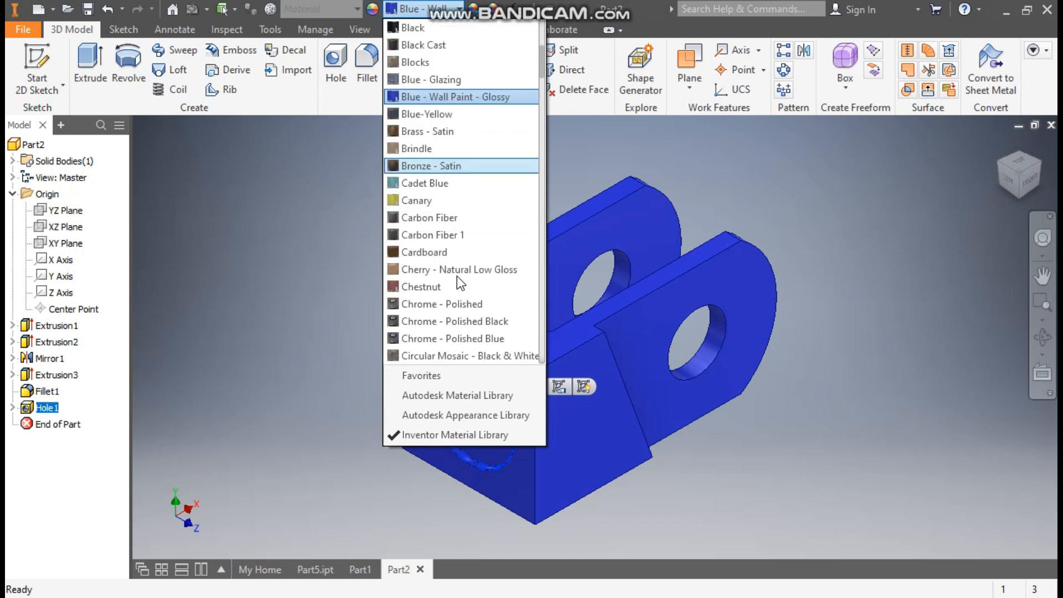
{"action": "left_click", "coordinate": [450, 304]}
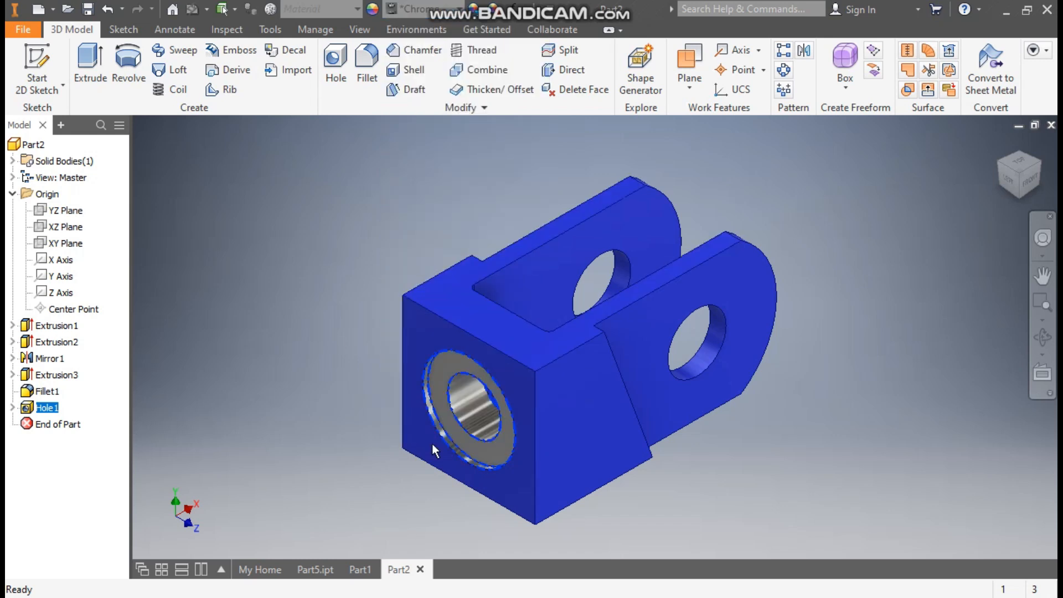
- Apply the Chrome - Polished appearance to the inner cylindrical faces of the cross holes in both fork arms
{"action": "left_click", "coordinate": [703, 369]}
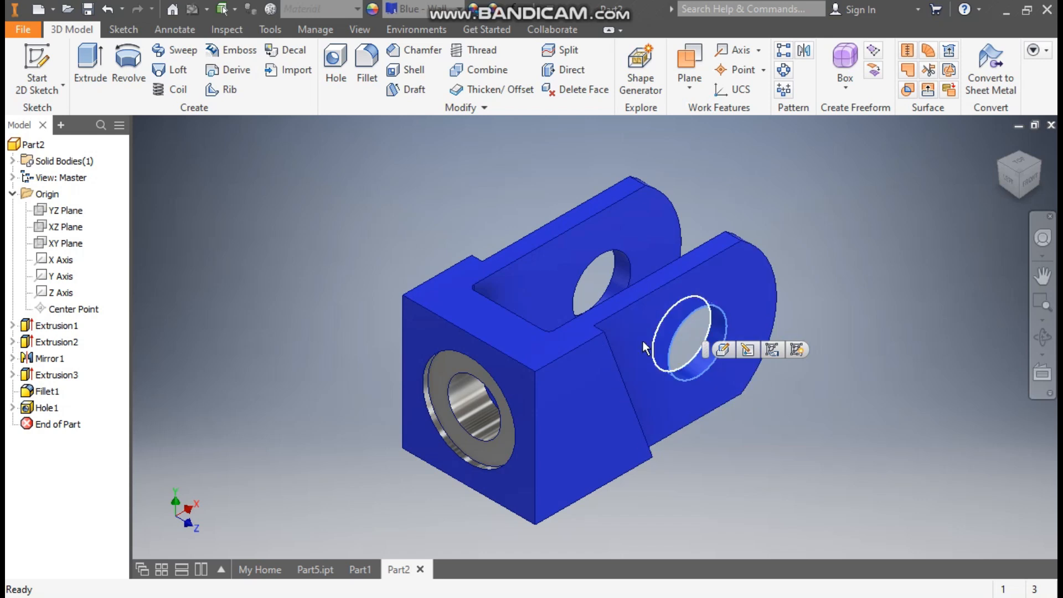
{"action": "left_click", "coordinate": [599, 284], "text": "ctrl"}
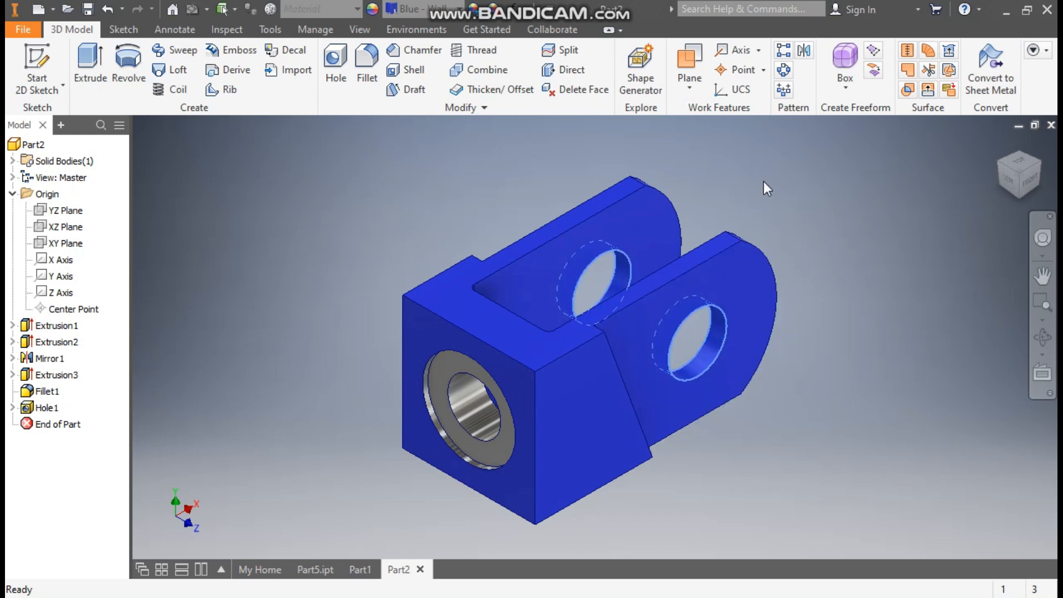
{"action": "left_click", "coordinate": [451, 12]}
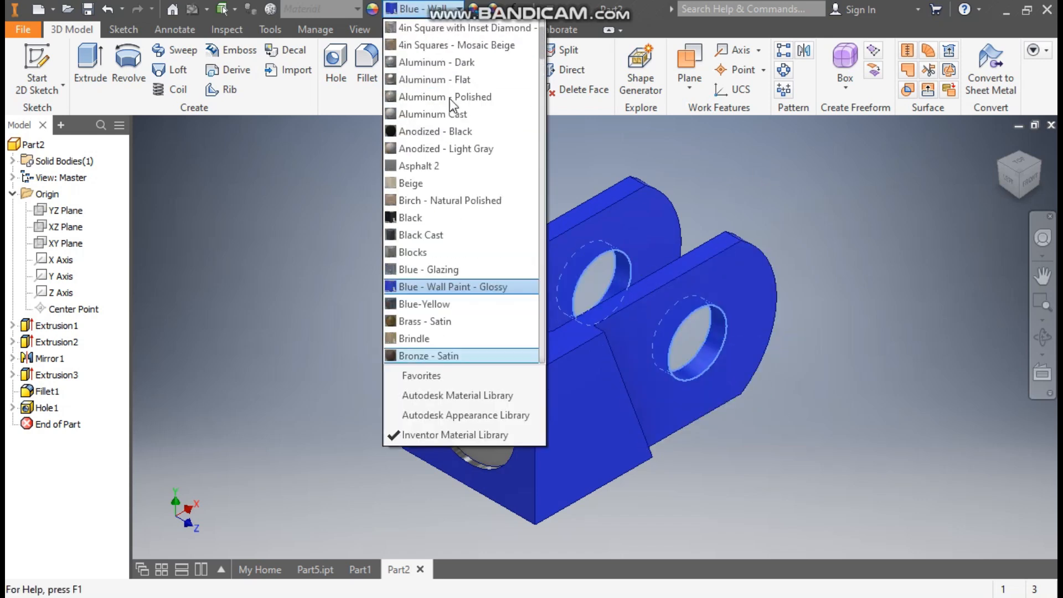
{"action": "scroll", "coordinate": [458, 236], "scroll_direction": "down", "scroll_amount": 5}
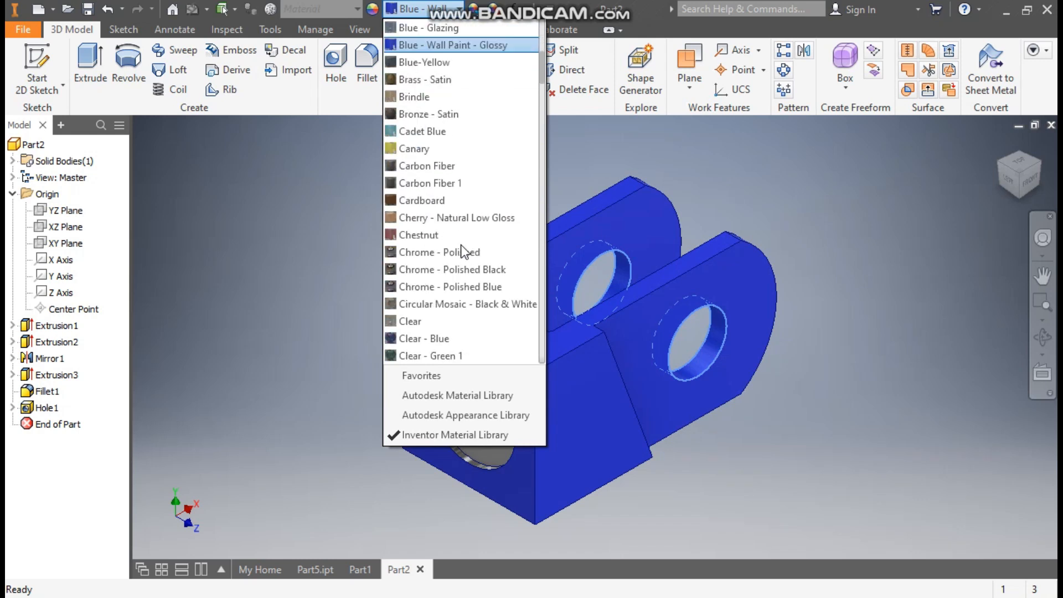
{"action": "left_click", "coordinate": [462, 250]}
{"action": "left_click", "coordinate": [366, 255]}
{"action": "middle_click_drag", "start_coordinate": [342, 271], "coordinate": [361, 268]}
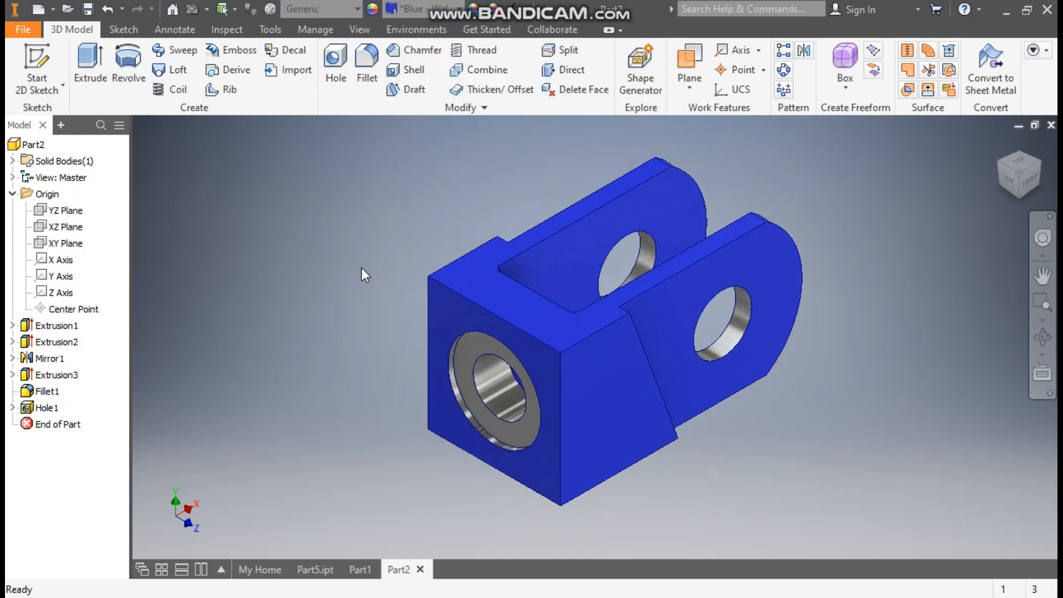